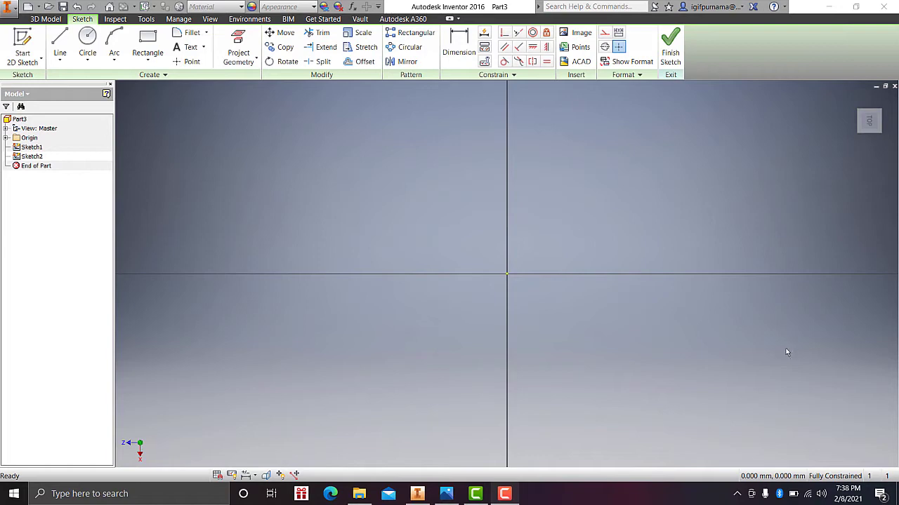
# Step: Open the CI bracket reference image in Photos next to Inventor
pyautogui.click(446, 493)
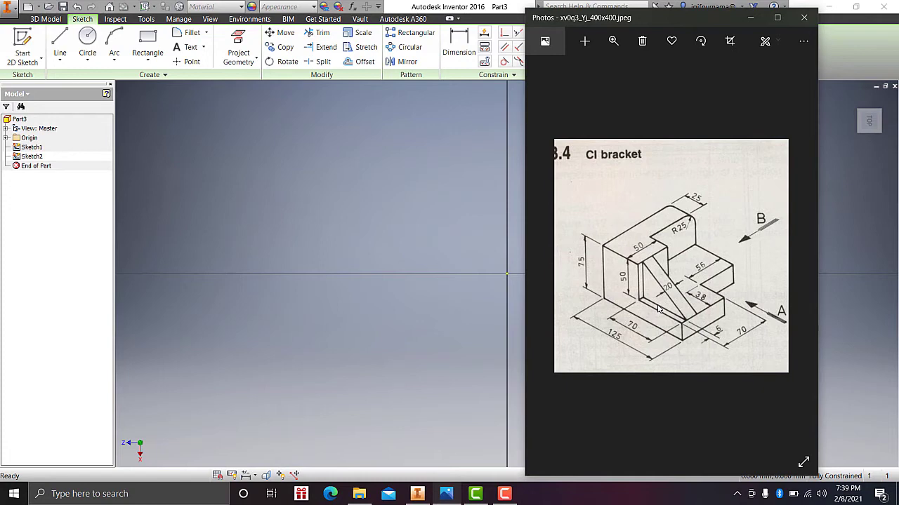
# Step: Look over the CI bracket drawing again, then send Photos behind Inventor's empty Sketch2
pyautogui.click(137, 102)
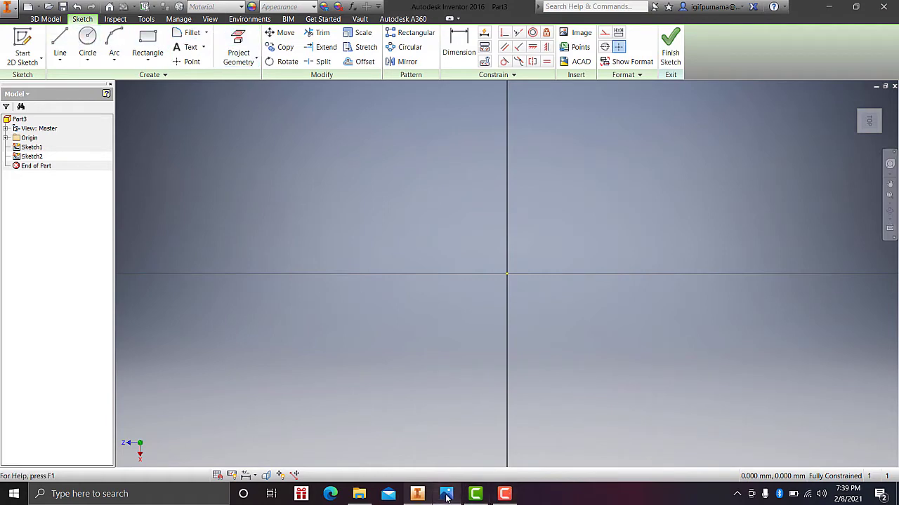
pyautogui.click(446, 437)
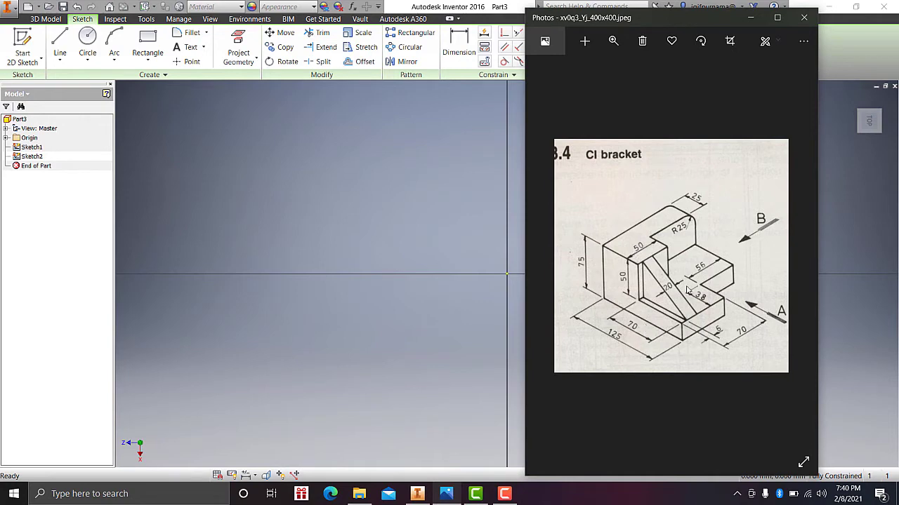
pyautogui.click(279, 132)
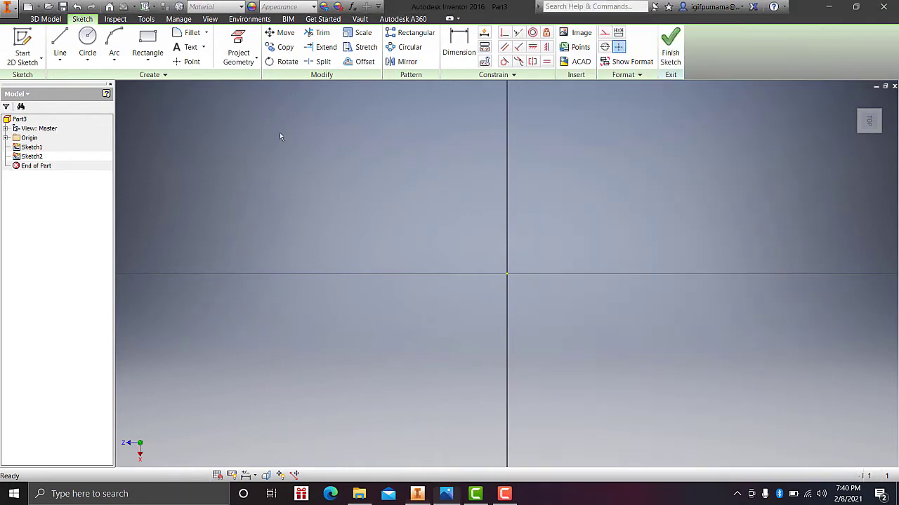
# Step: Draw a two-point center rectangle centred on the sketch origin, checking the reference drawing
pyautogui.click(146, 62)
pyautogui.click(175, 129)
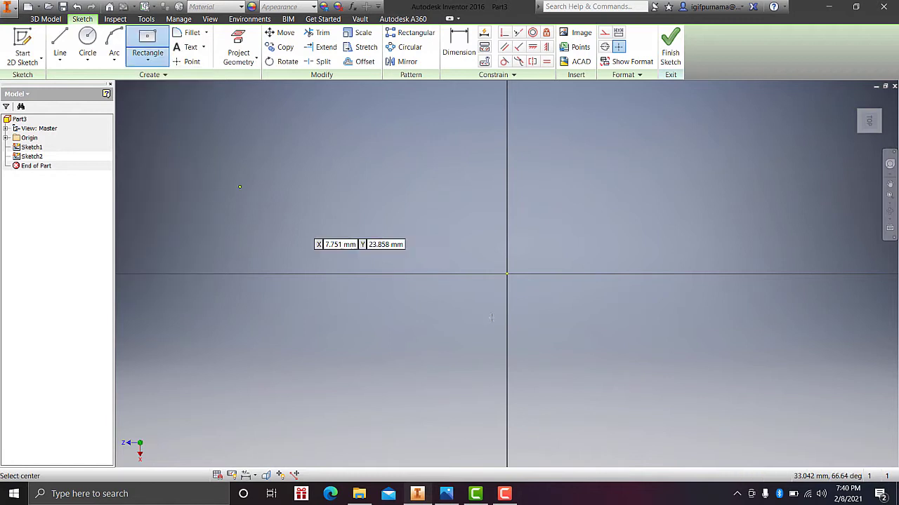
pyautogui.click(507, 273)
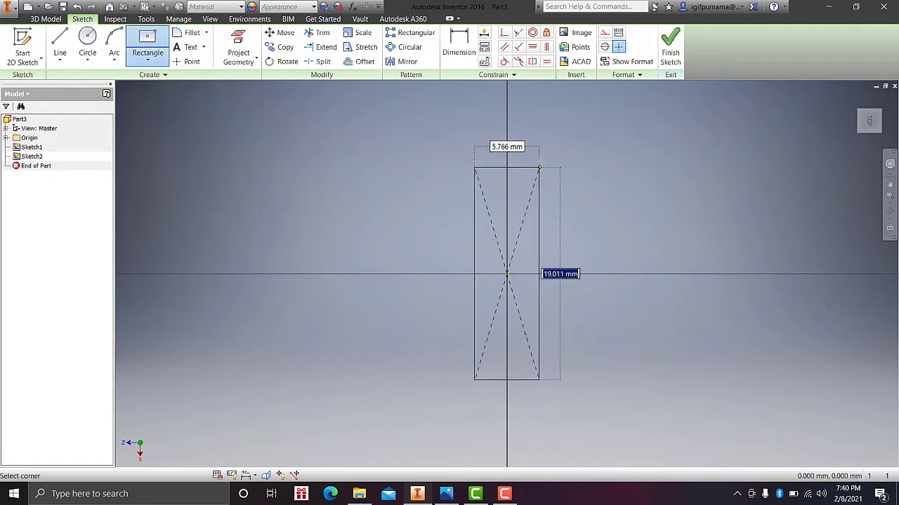
pyautogui.click(660, 184)
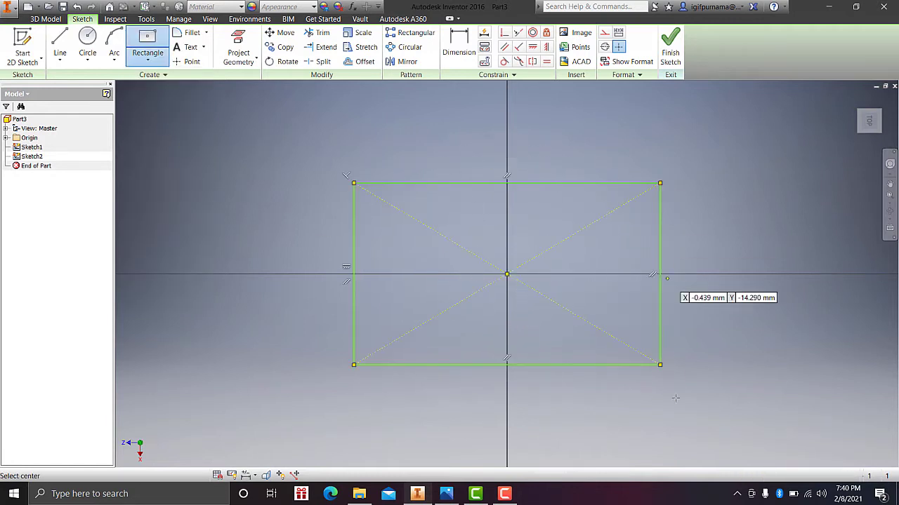
pyautogui.click(446, 494)
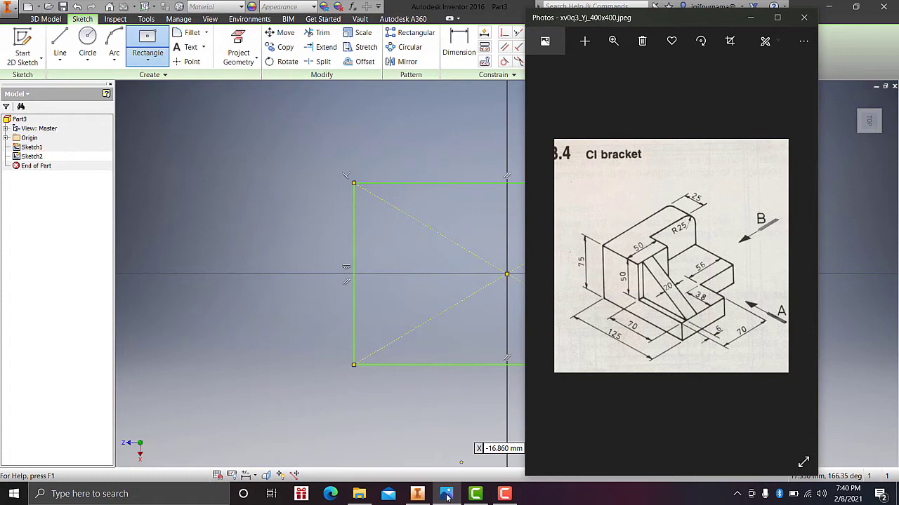
pyautogui.click(447, 495)
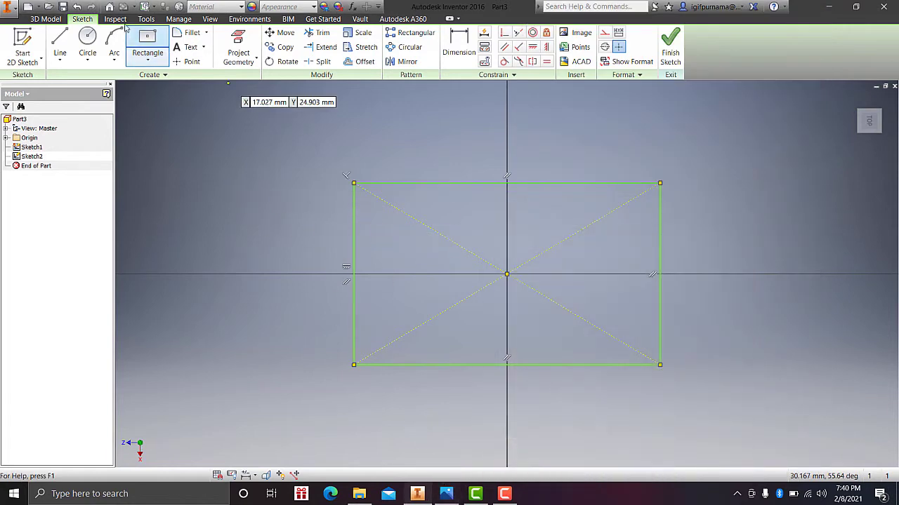
pyautogui.click(458, 46)
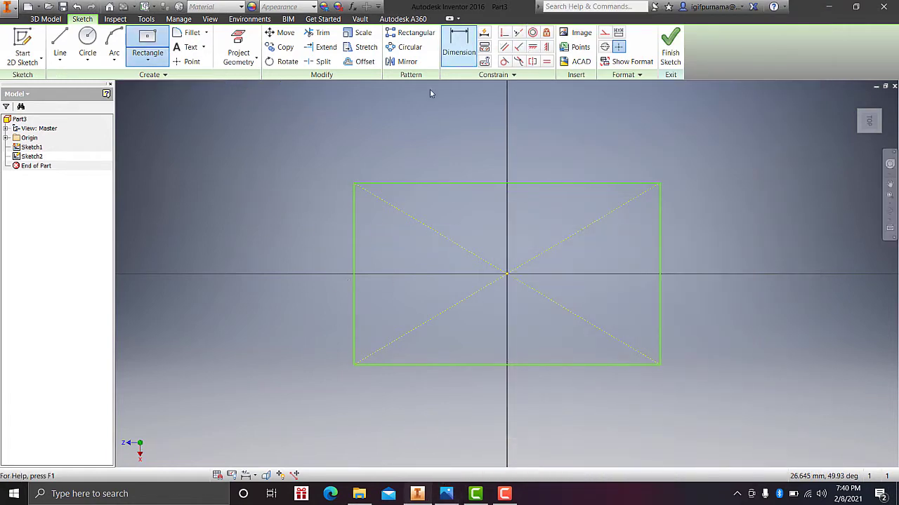
# Step: Dimension the rectangle's left side to 125 and check sizes on the reference drawing
pyautogui.click(356, 230)
pyautogui.click(297, 230)
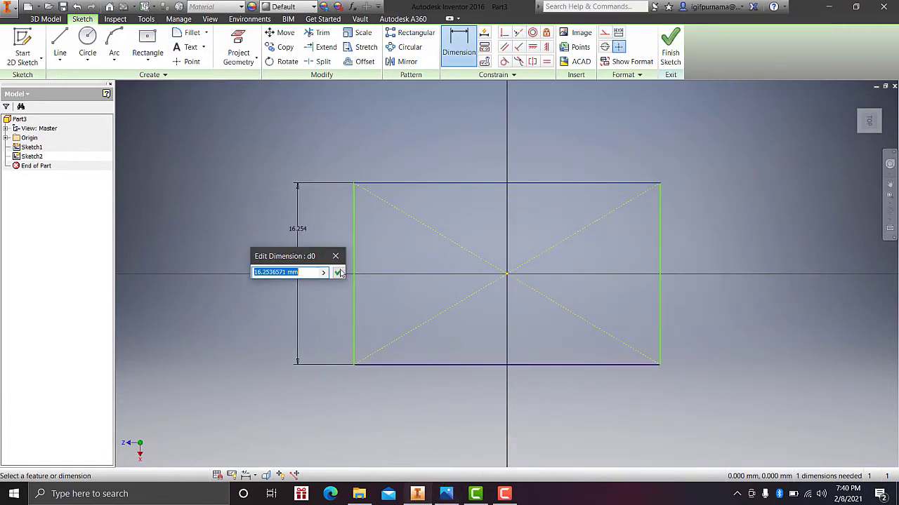
pyautogui.click(446, 494)
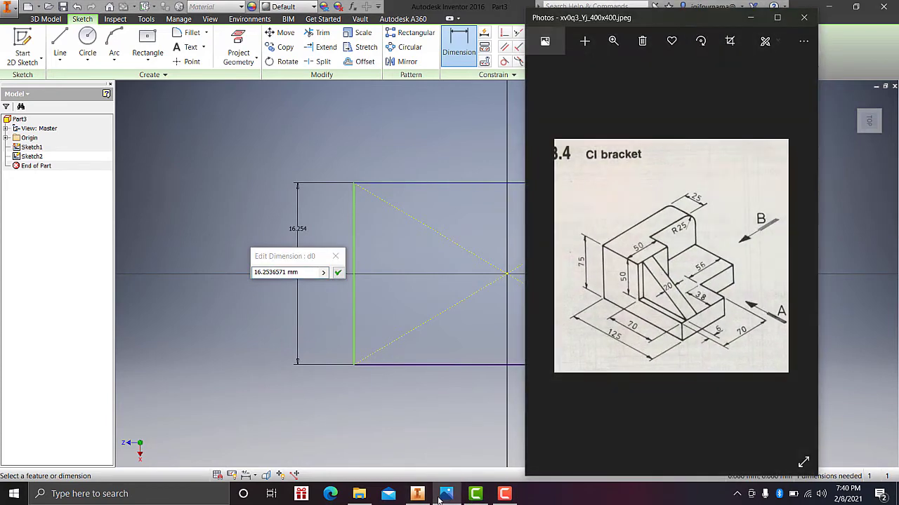
pyautogui.click(439, 497)
pyautogui.write('12')
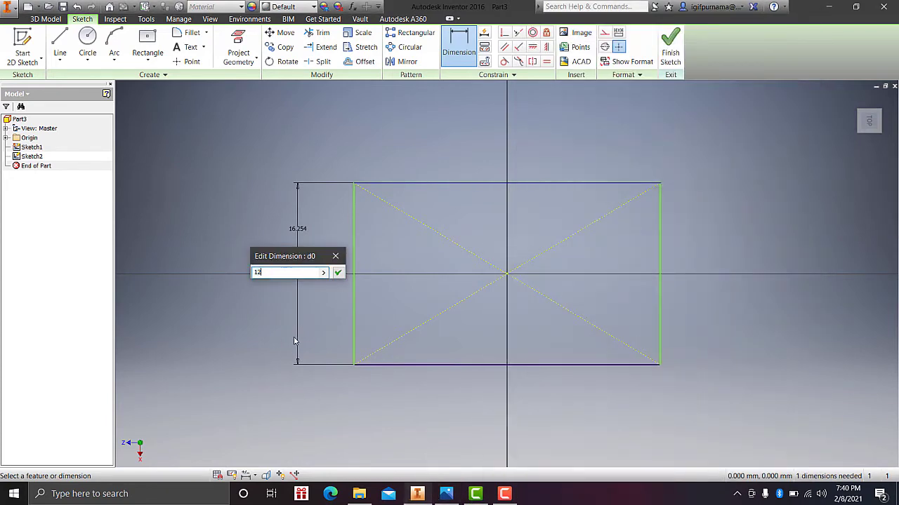
pyautogui.write('5')
pyautogui.click(337, 272)
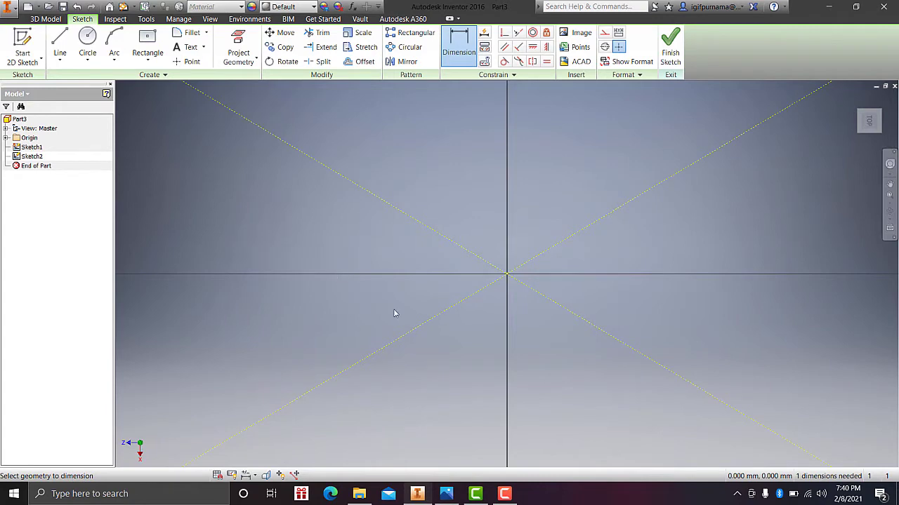
pyautogui.scroll(5, 397, 315)
pyautogui.scroll(-8, 339, 374)
pyautogui.scroll(4, 342, 374)
pyautogui.scroll(3, 345, 370)
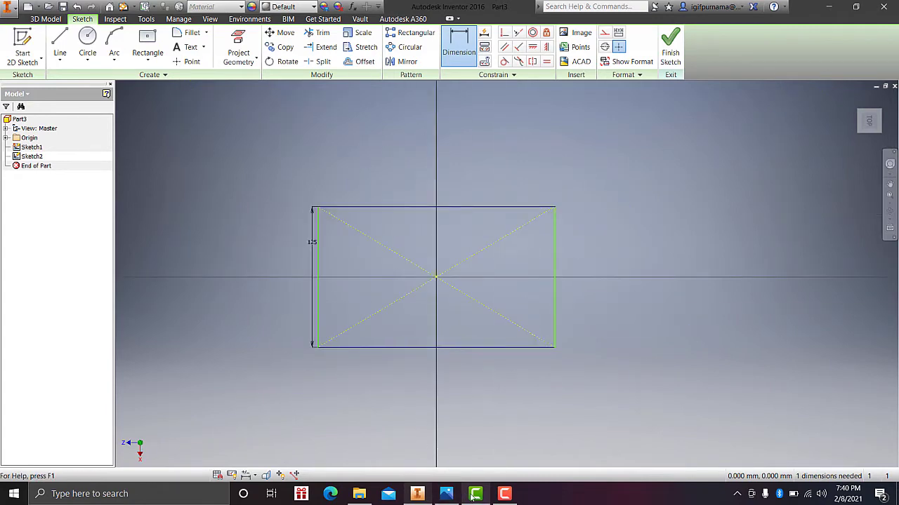
pyautogui.click(449, 495)
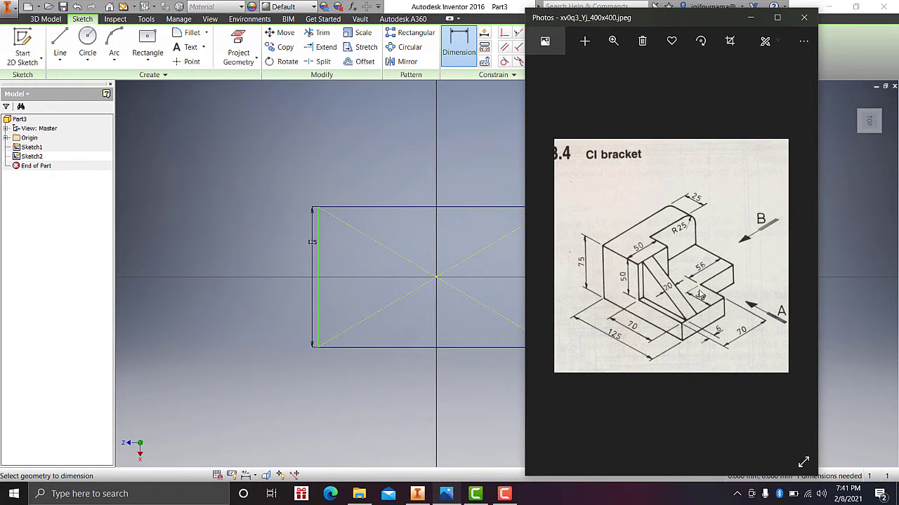
pyautogui.click(750, 16)
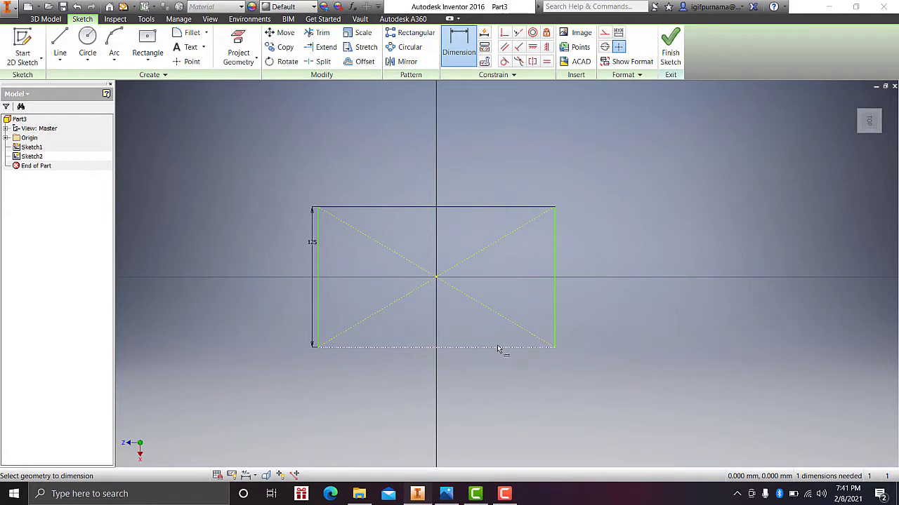
# Step: Dimension the rectangle's bottom edge to 126 wide, then compare with the reference drawing
pyautogui.click(499, 347)
pyautogui.click(480, 378)
pyautogui.write('1')
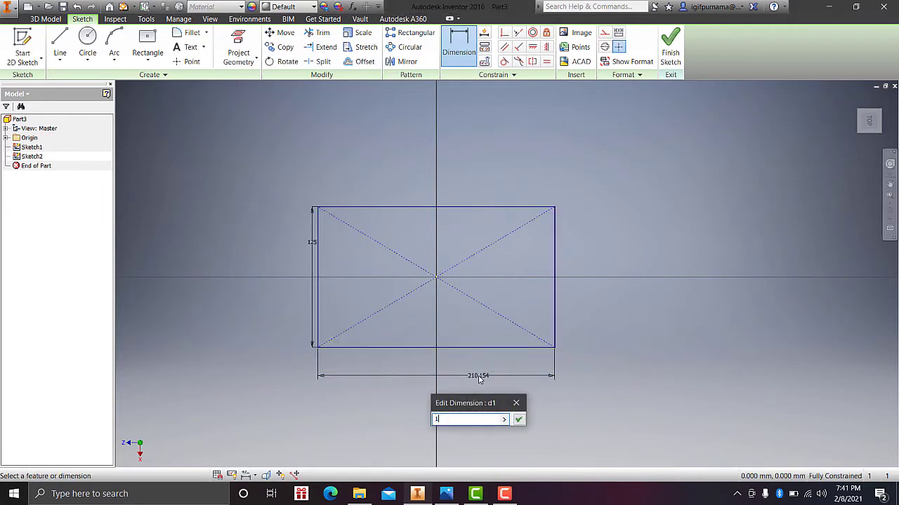
pyautogui.write('26')
pyautogui.click(518, 419)
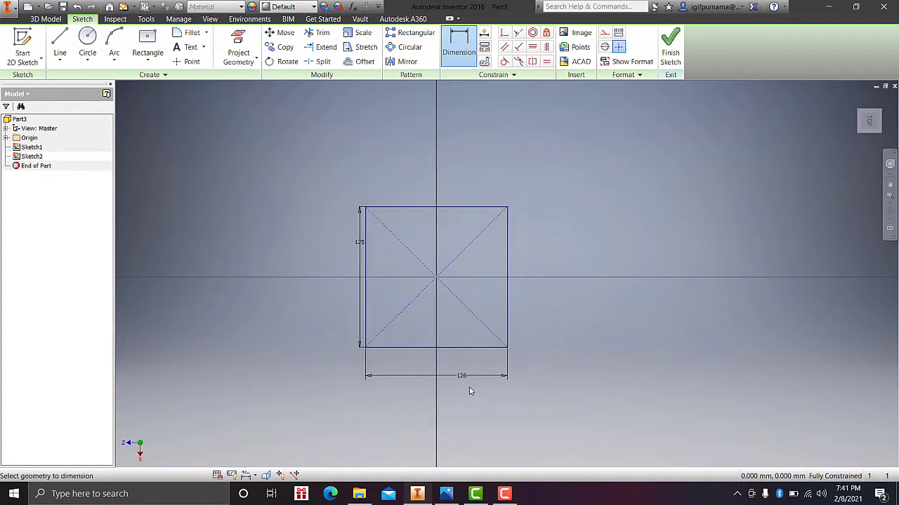
pyautogui.scroll(2, 467, 386)
pyautogui.scroll(2, 386, 301)
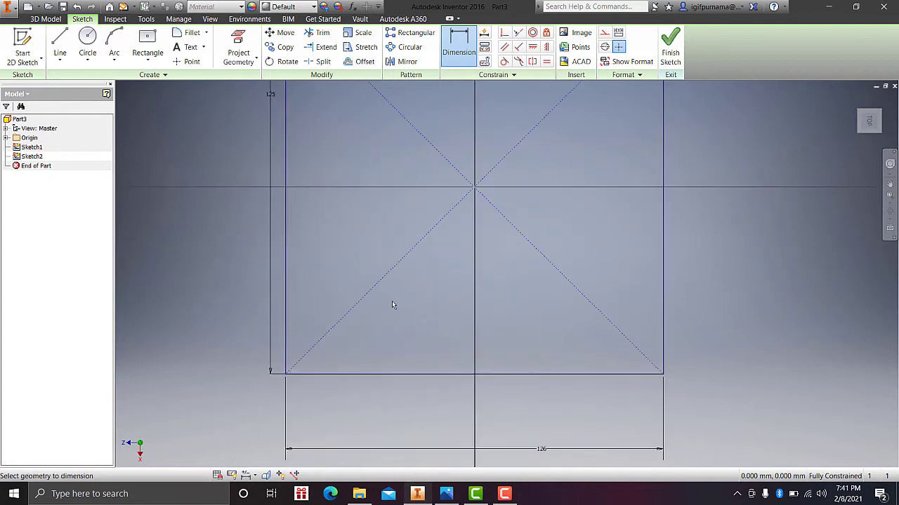
pyautogui.scroll(-2, 393, 305)
pyautogui.moveTo(446, 494)
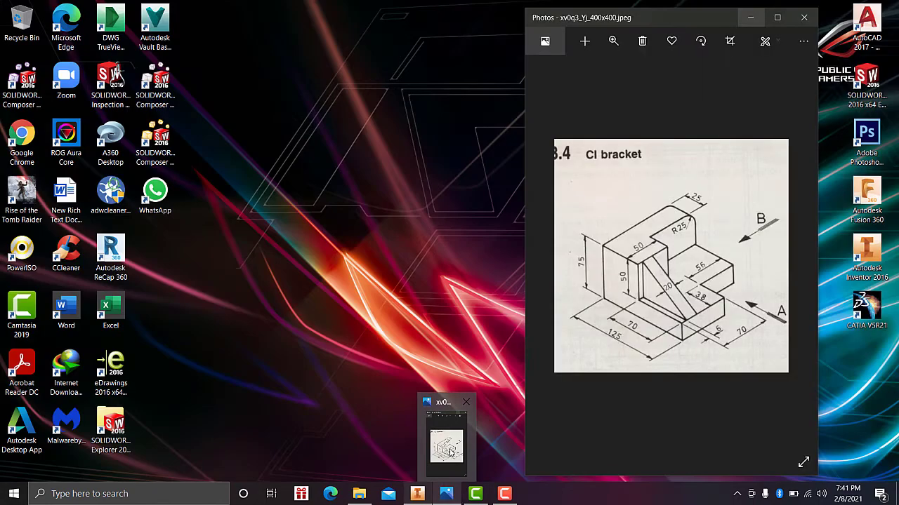
pyautogui.click(449, 442)
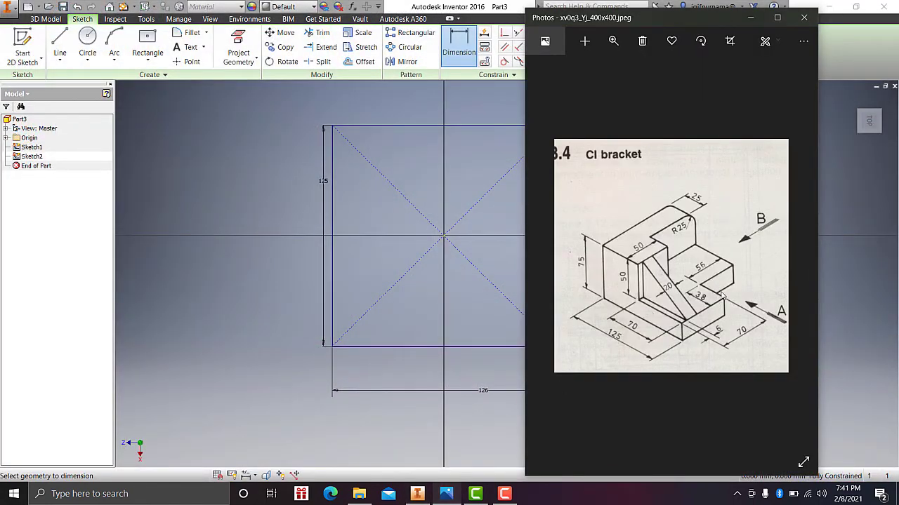
pyautogui.scroll(-1, 737, 294)
pyautogui.scroll(1, 727, 300)
pyautogui.click(750, 18)
# Step: Draw a vertical line up from the bottom edge, then a horizontal line to the right edge
pyautogui.click(59, 44)
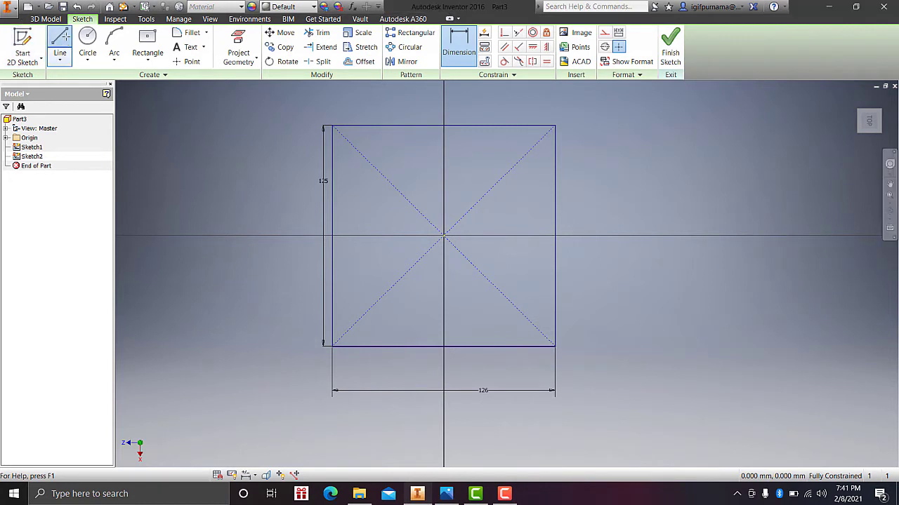
pyautogui.click(493, 347)
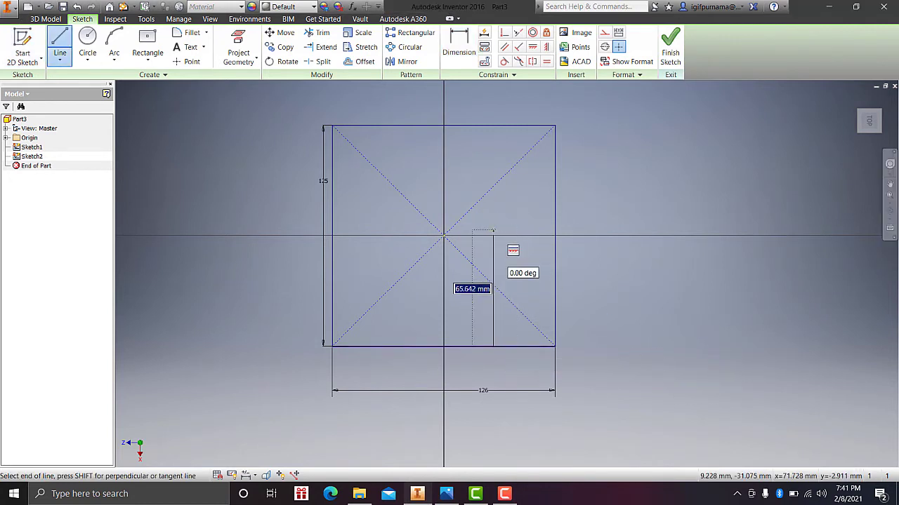
pyautogui.click(554, 236)
pyautogui.rightClick(555, 236)
pyautogui.click(590, 245)
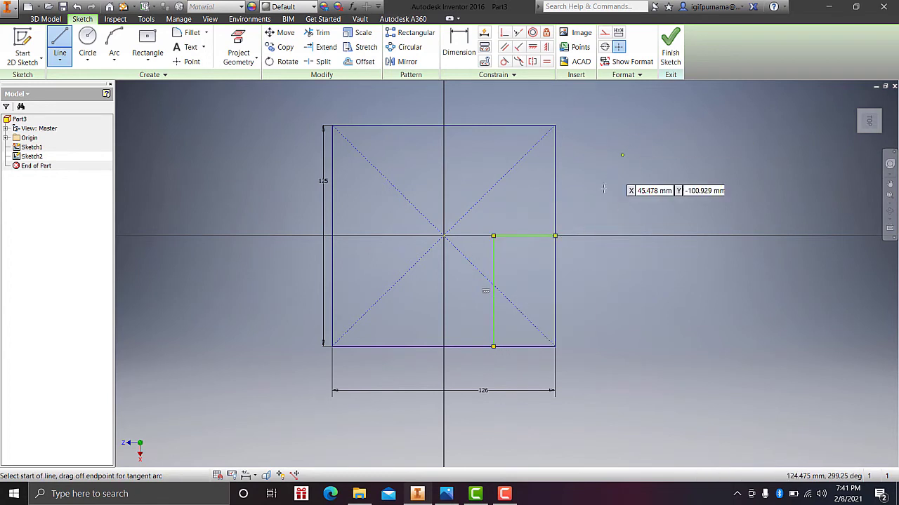
# Step: Dimension the vertical line 56 from the right edge and begin dimensioning the notch's vertical edge
pyautogui.press('d')
pyautogui.click(495, 309)
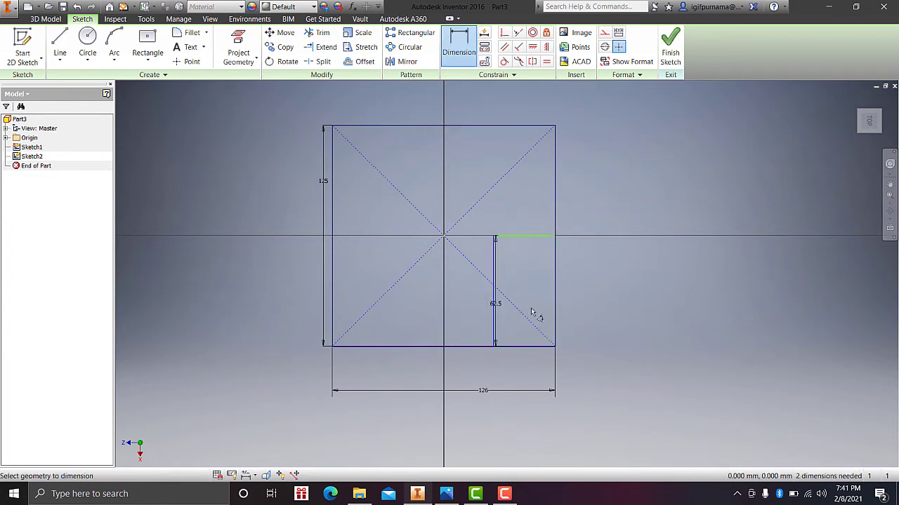
pyautogui.click(554, 304)
pyautogui.click(513, 420)
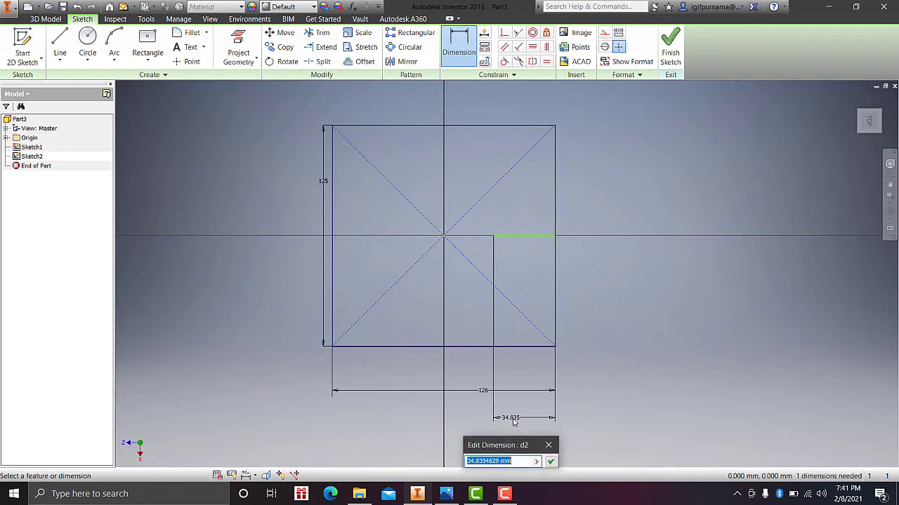
pyautogui.write('56')
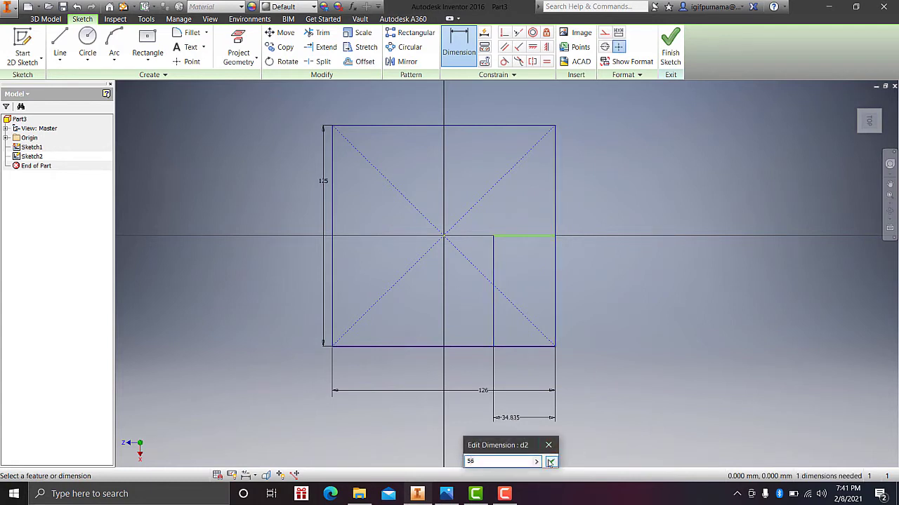
pyautogui.click(551, 461)
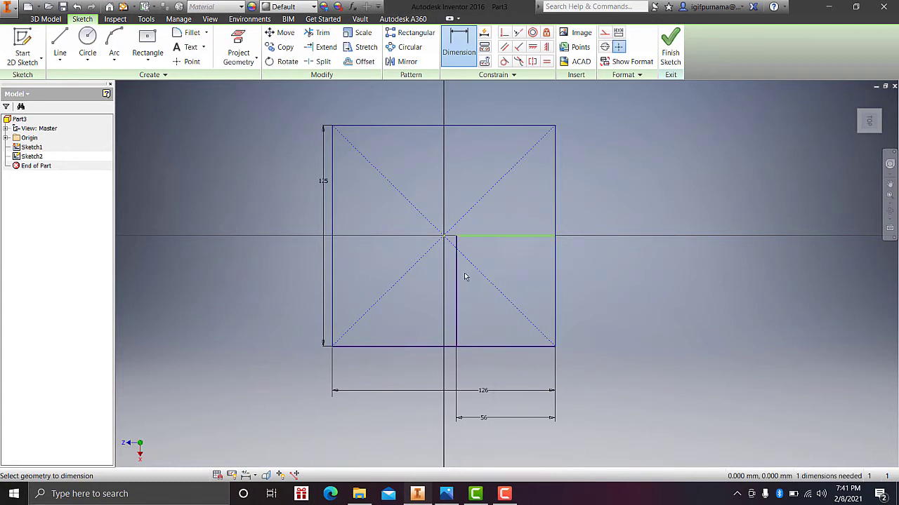
pyautogui.click(448, 495)
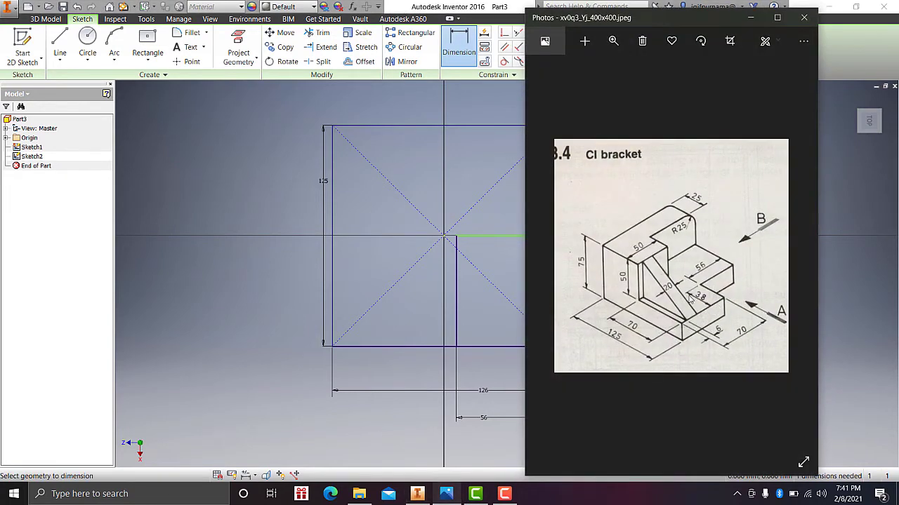
pyautogui.click(751, 17)
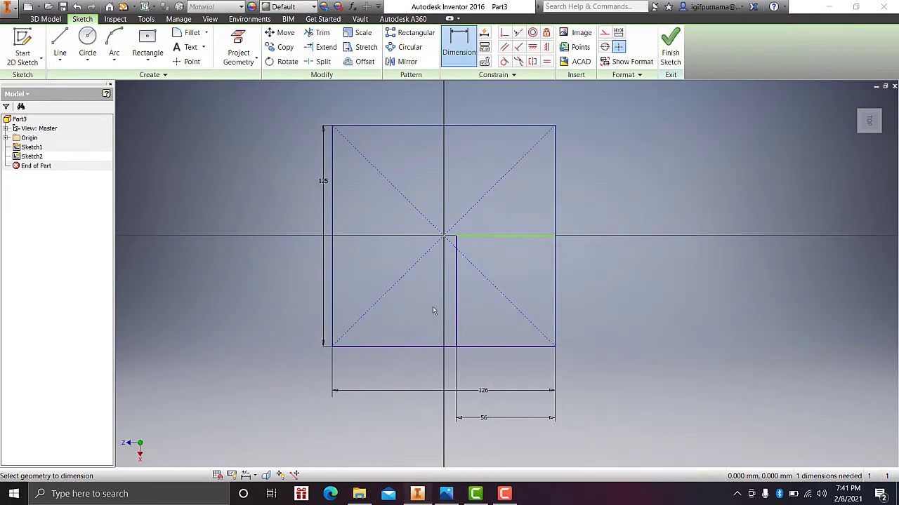
pyautogui.click(457, 297)
# Step: Set the notch height to 38 and delete the stray diagonal line
pyautogui.click(638, 299)
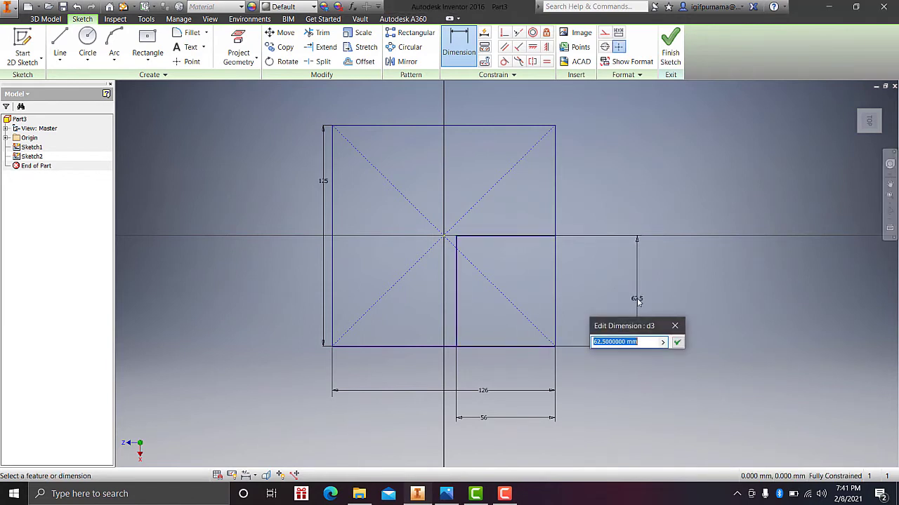
pyautogui.write('38')
pyautogui.click(677, 343)
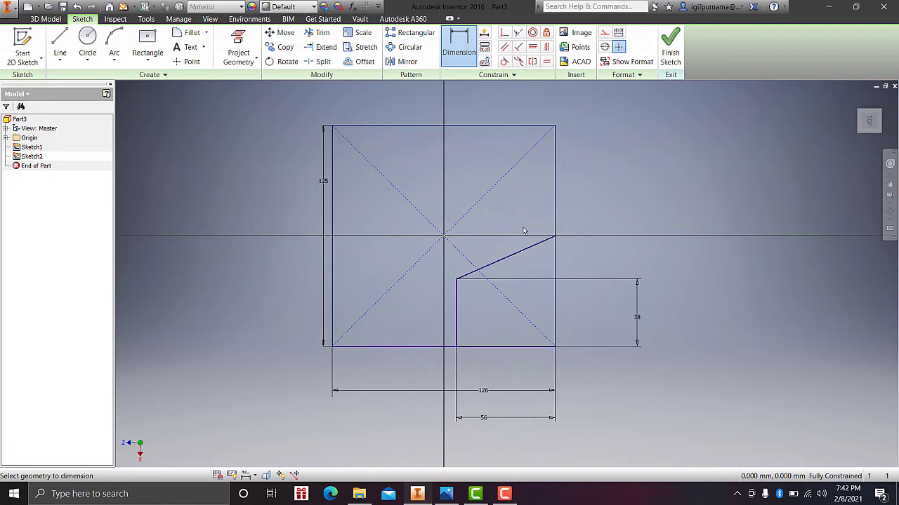
pyautogui.click(539, 246)
pyautogui.press('Escape')
pyautogui.rightClick(521, 256)
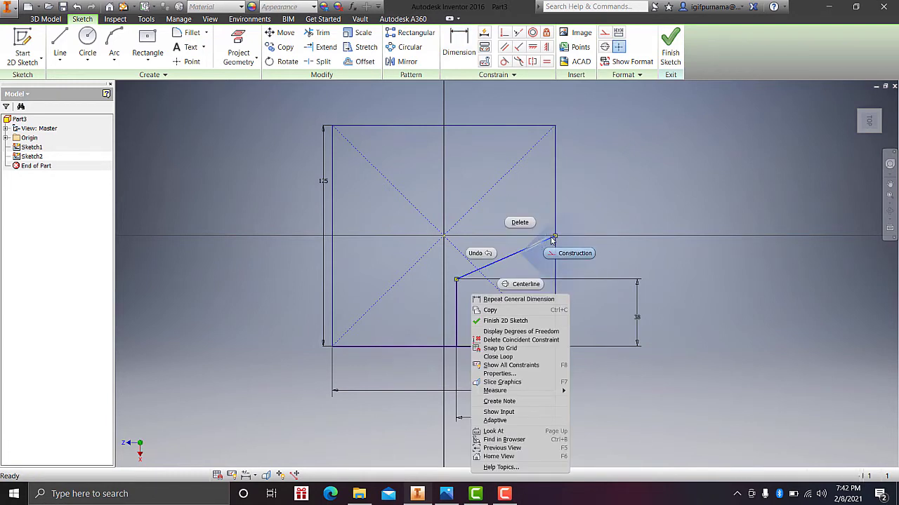
pyautogui.click(519, 222)
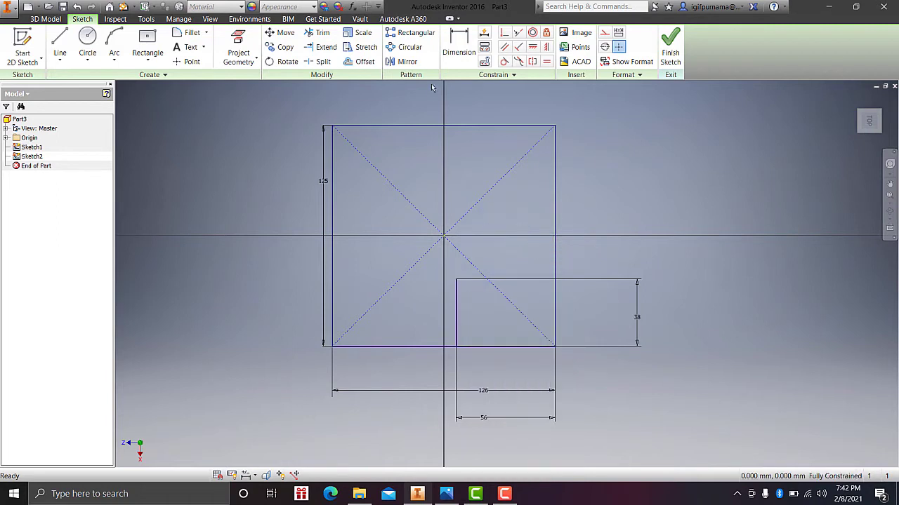
# Step: Draw a 56 mm line from the notch's upper-left corner to the square's right edge
pyautogui.click(115, 47)
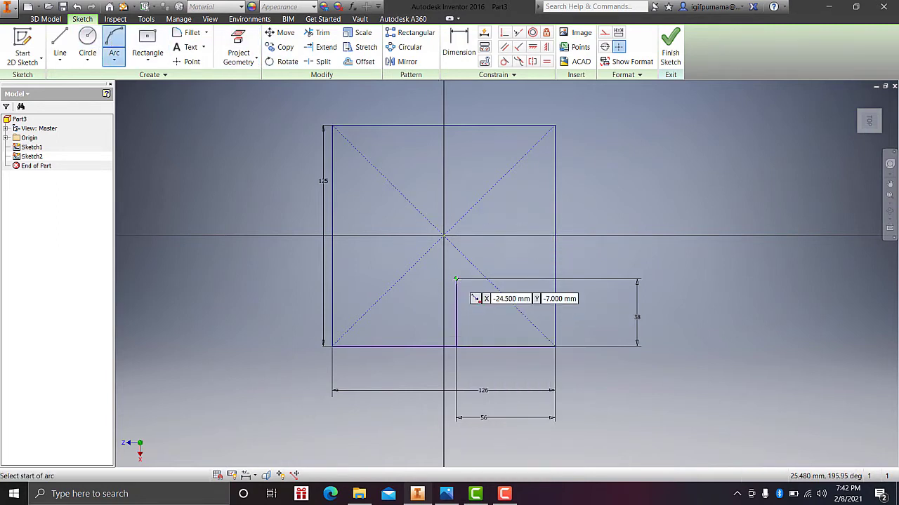
pyautogui.click(456, 279)
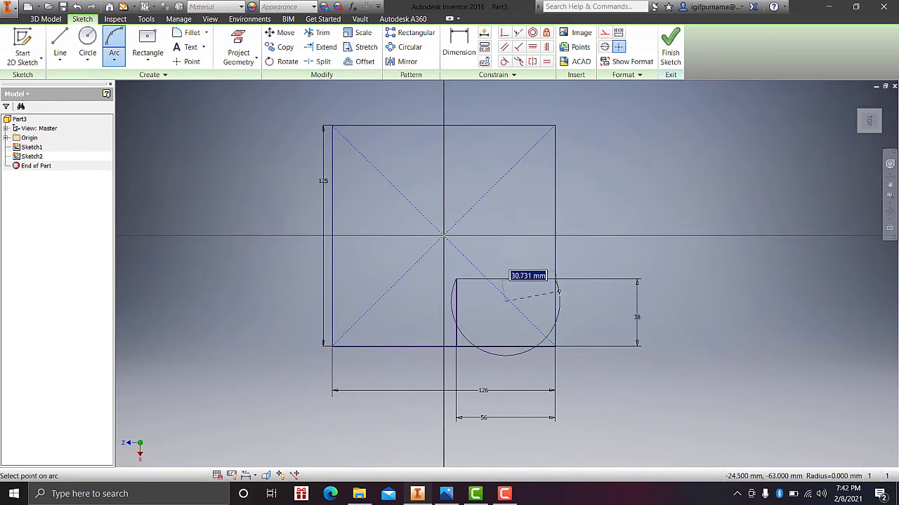
pyautogui.press('Escape')
pyautogui.click(60, 44)
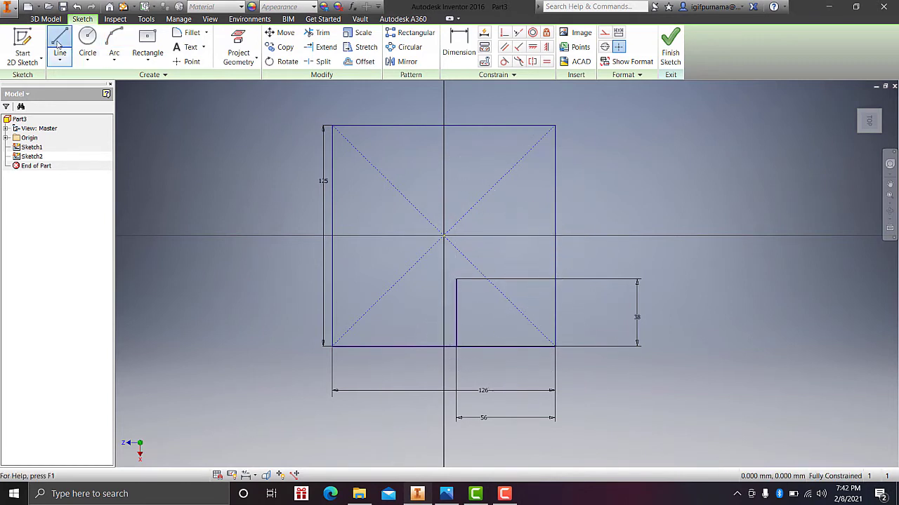
pyautogui.click(455, 278)
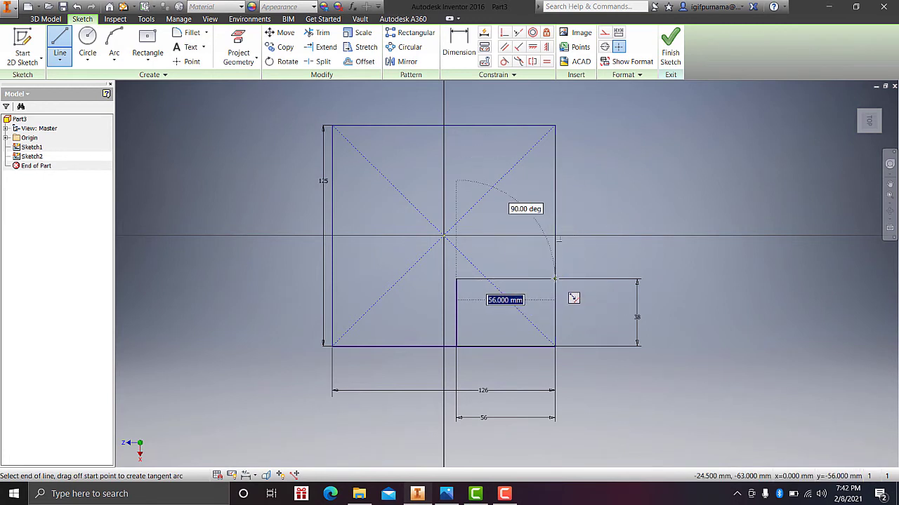
pyautogui.click(572, 298)
pyautogui.press('Escape')
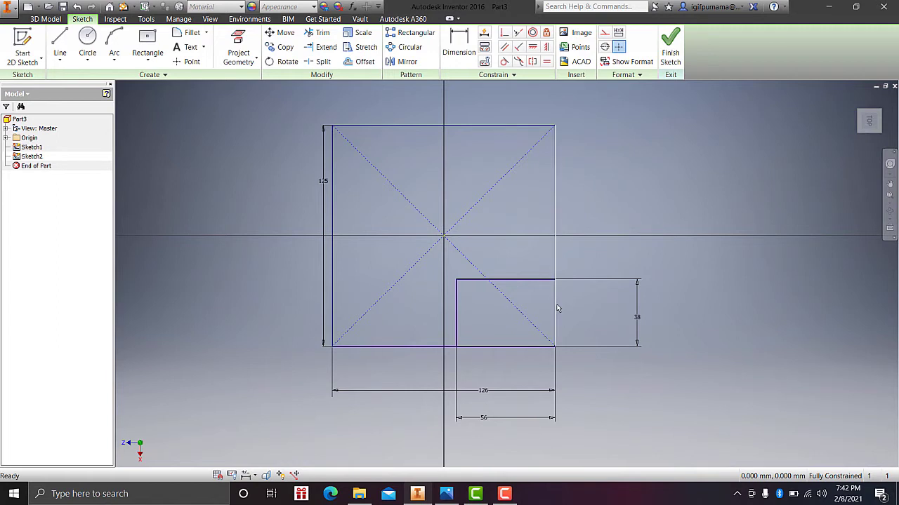
# Step: Trim away the leftover bottom and right edges inside the notch
pyautogui.click(319, 33)
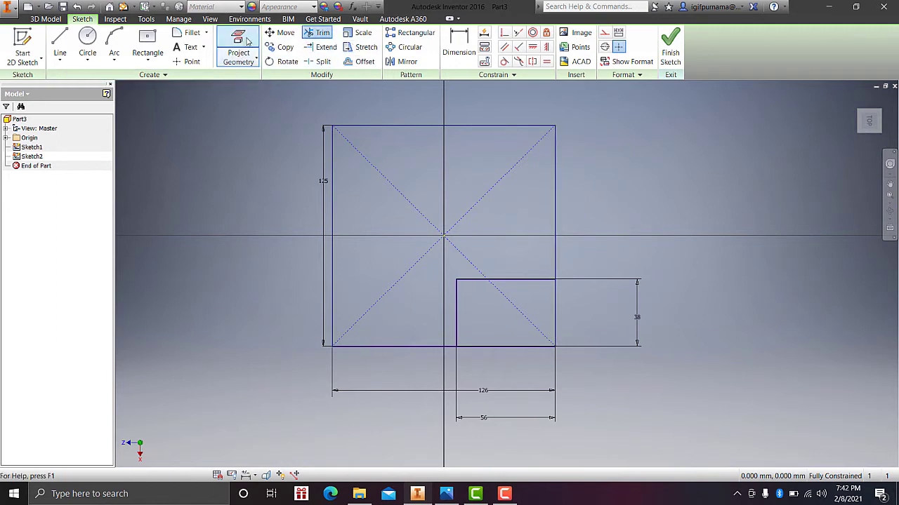
pyautogui.click(511, 318)
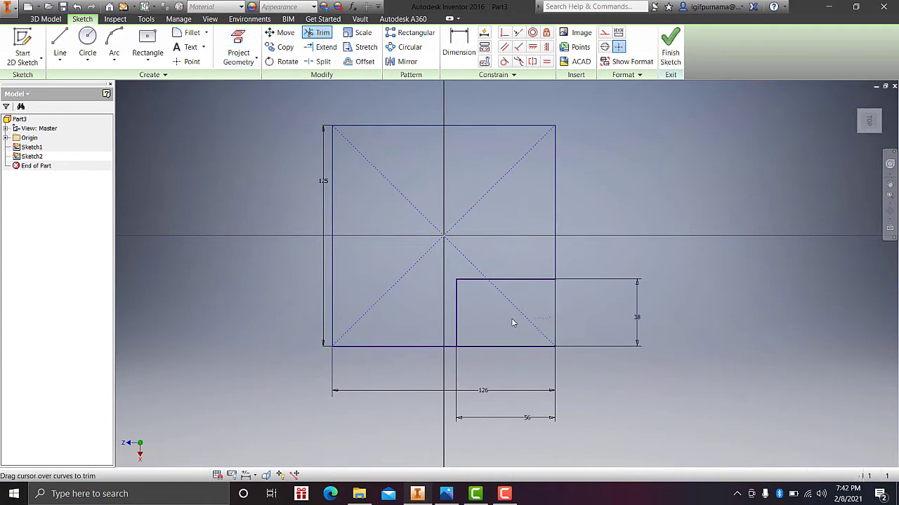
pyautogui.moveTo(501, 351); pyautogui.dragTo(458, 302)
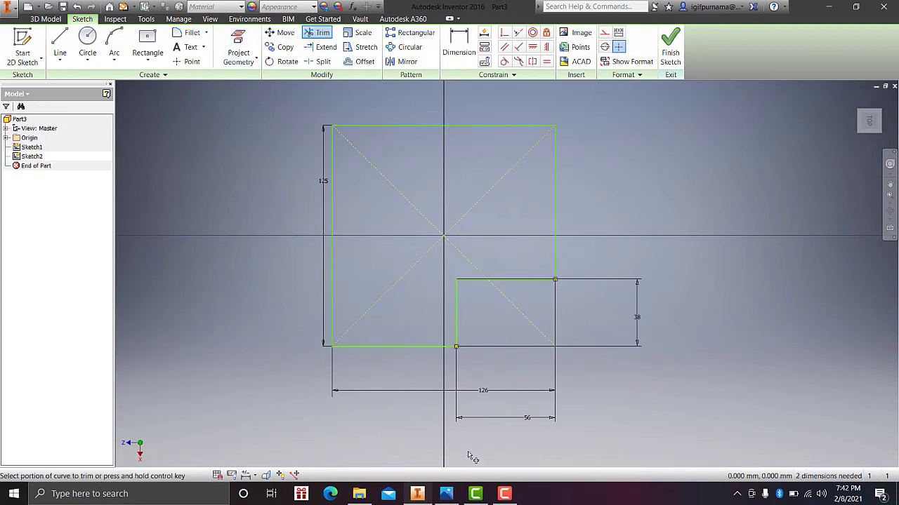
# Step: Compare the notched profile with the CI bracket drawing, then finish Sketch2
pyautogui.click(446, 494)
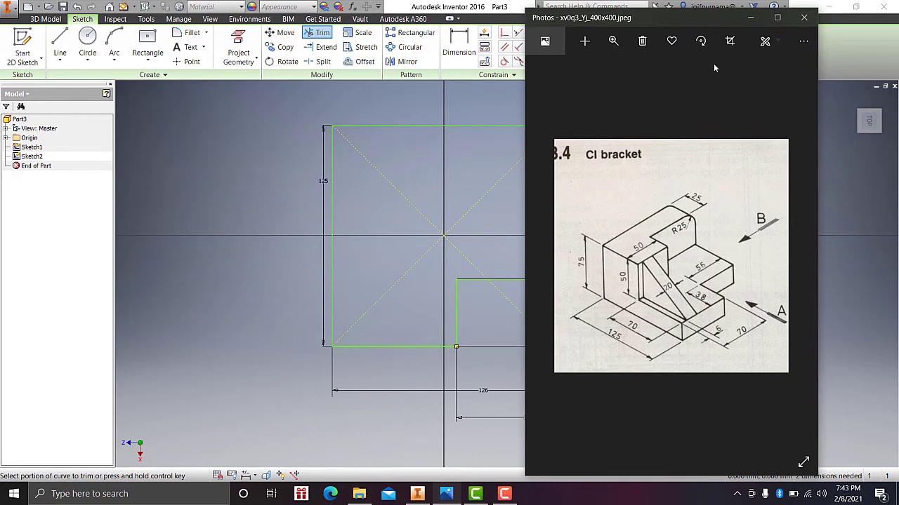
pyautogui.click(750, 17)
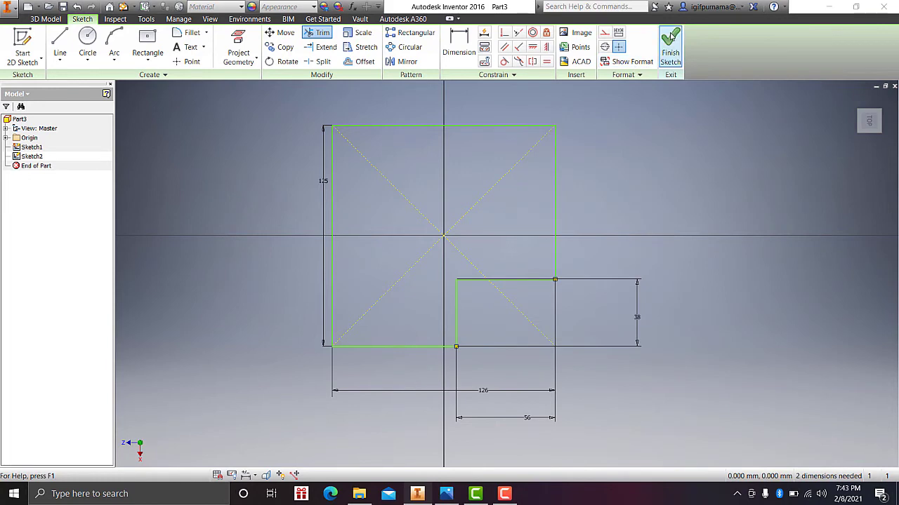
pyautogui.click(670, 38)
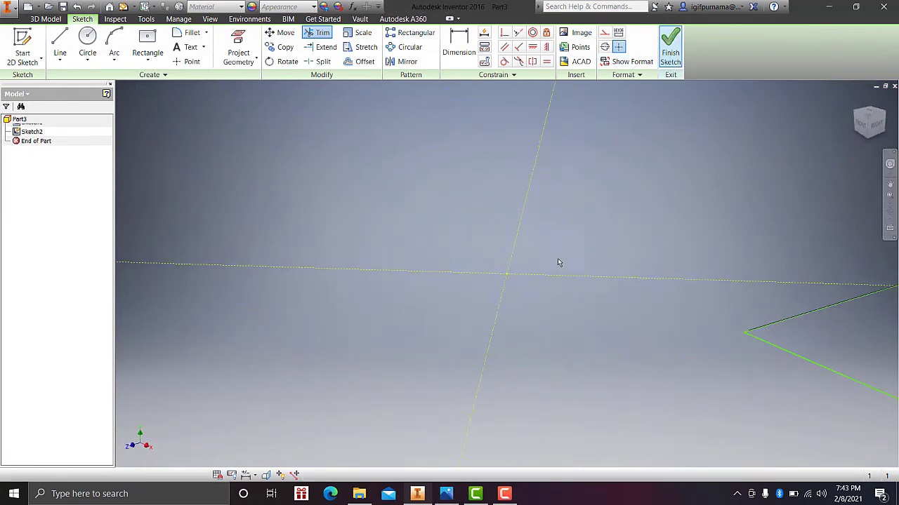
# Step: Extrude the notched profile 25 mm, check the drawing, and select the block's top face
pyautogui.scroll(-2, 550, 255)
pyautogui.scroll(4, 520, 212)
pyautogui.scroll(-2, 521, 212)
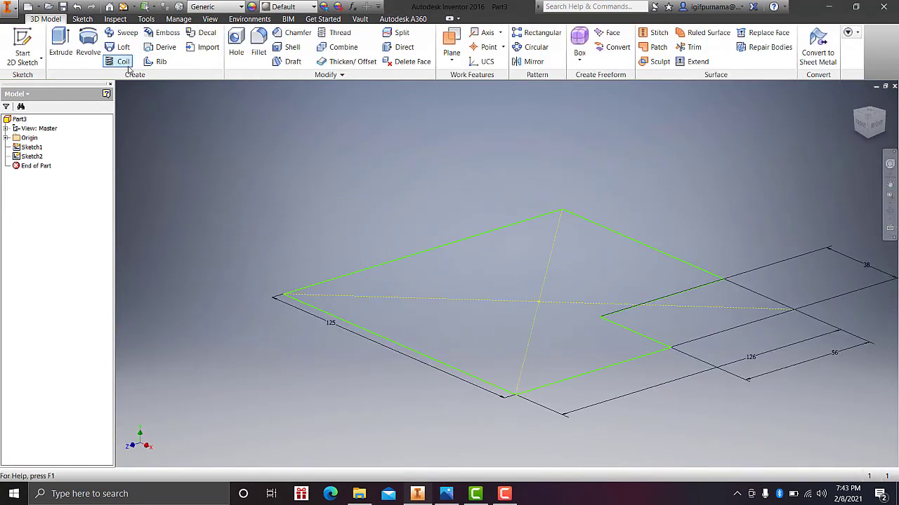
pyautogui.click(61, 42)
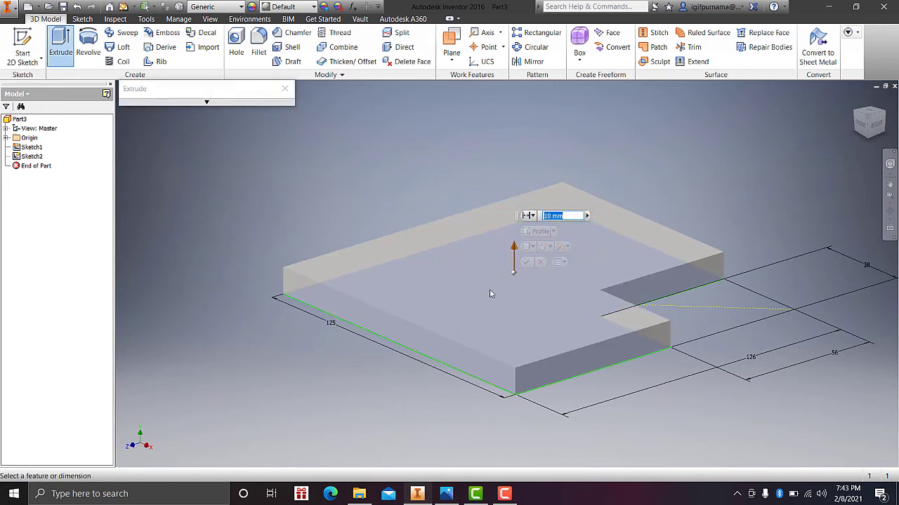
pyautogui.write('25')
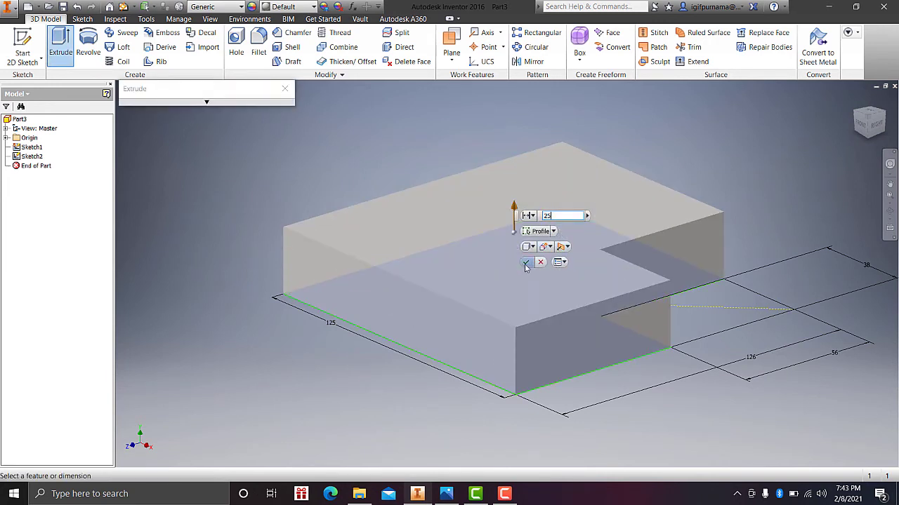
pyautogui.click(526, 264)
pyautogui.scroll(3, 583, 301)
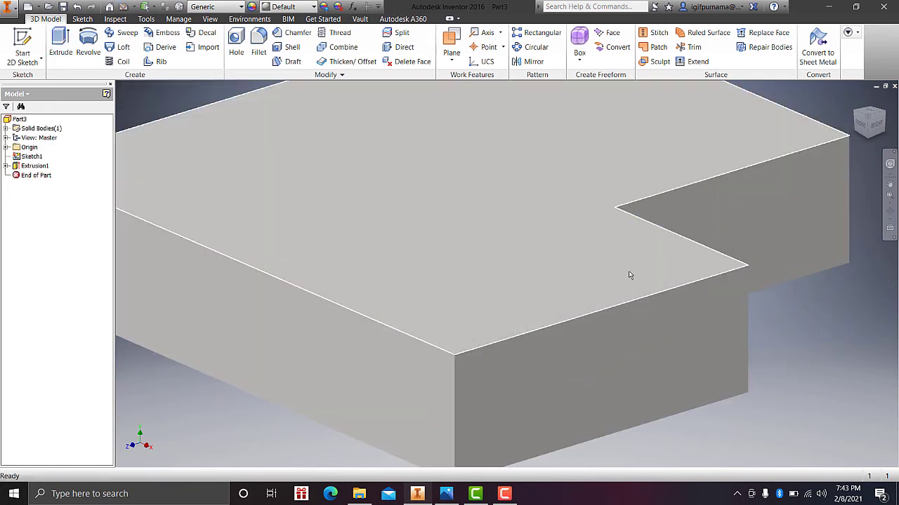
pyautogui.scroll(-2, 630, 275)
pyautogui.click(446, 494)
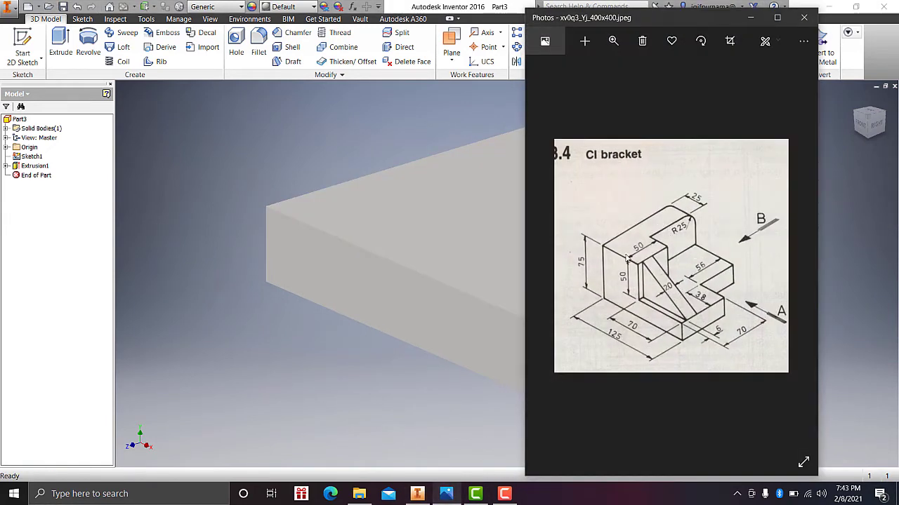
pyautogui.click(750, 17)
pyautogui.click(651, 179)
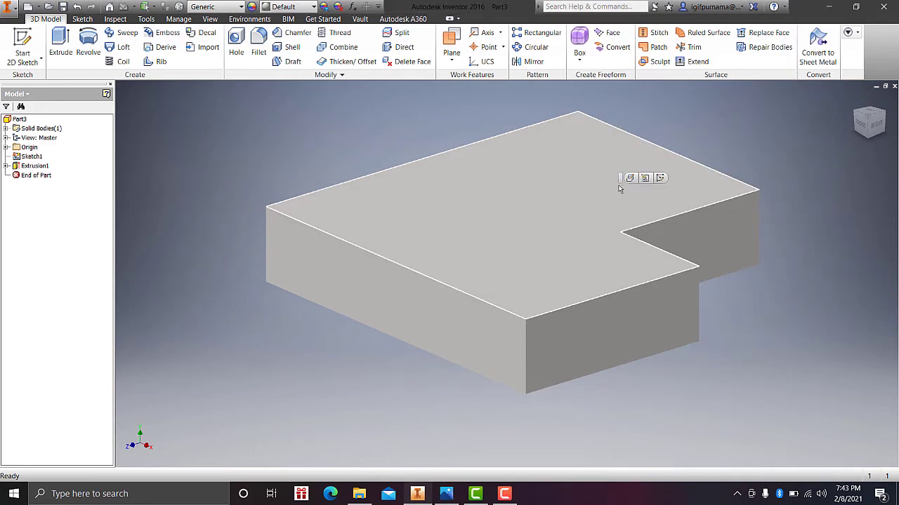
# Step: Start Sketch3 on the block's top face and project all its outer edges into it
pyautogui.click(660, 179)
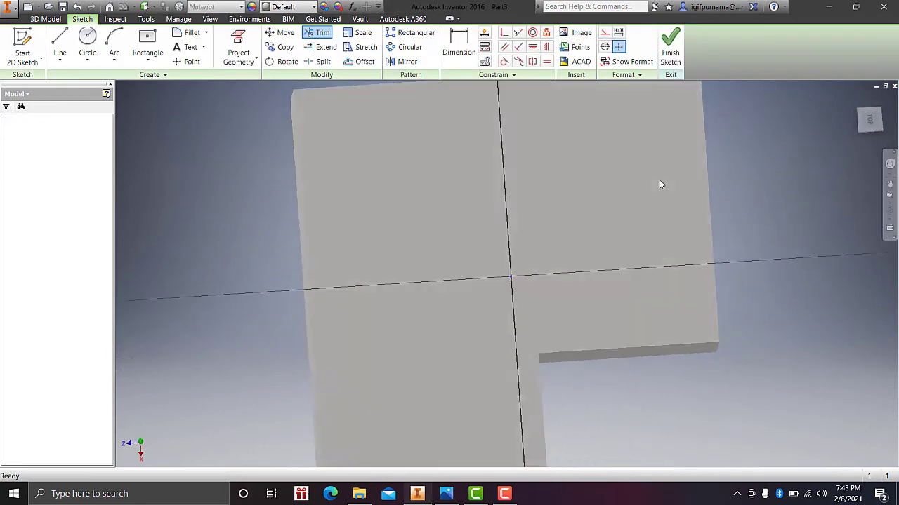
pyautogui.moveTo(594, 180); pyautogui.dragTo(601, 248, button='middle')
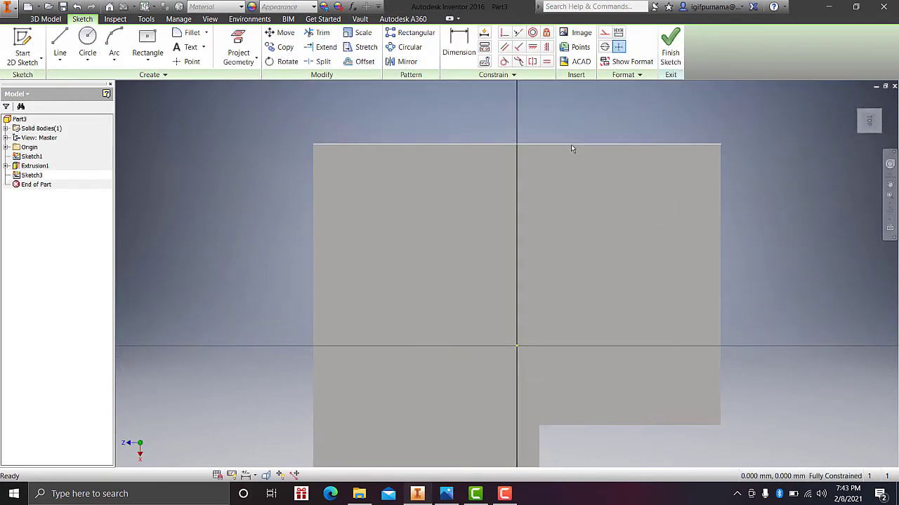
pyautogui.click(572, 146)
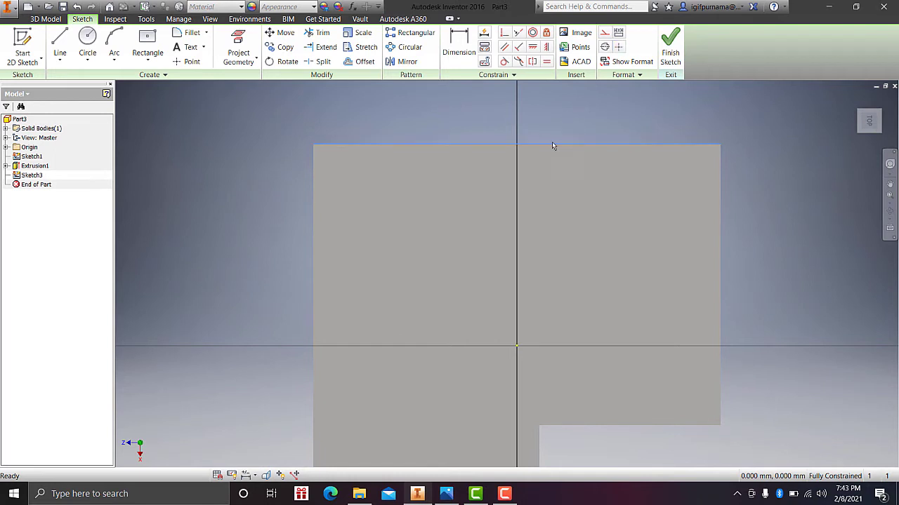
pyautogui.click(239, 53)
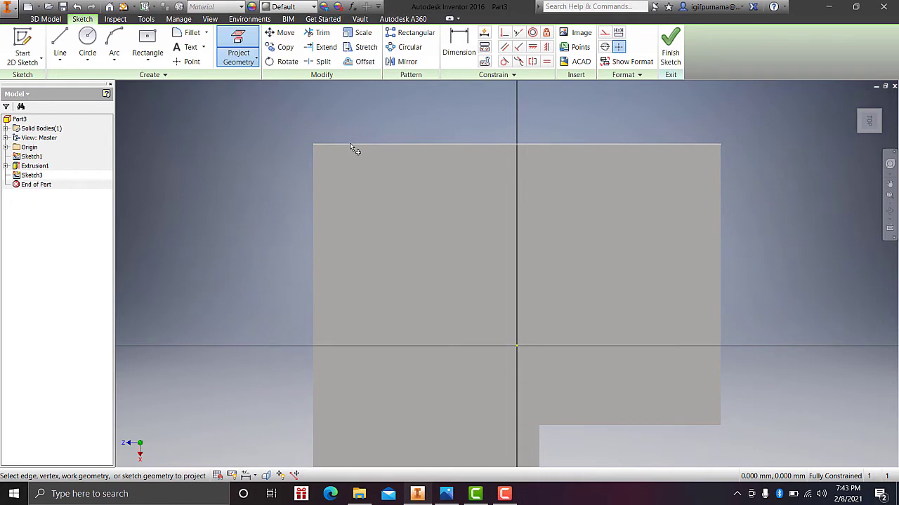
pyautogui.click(366, 146)
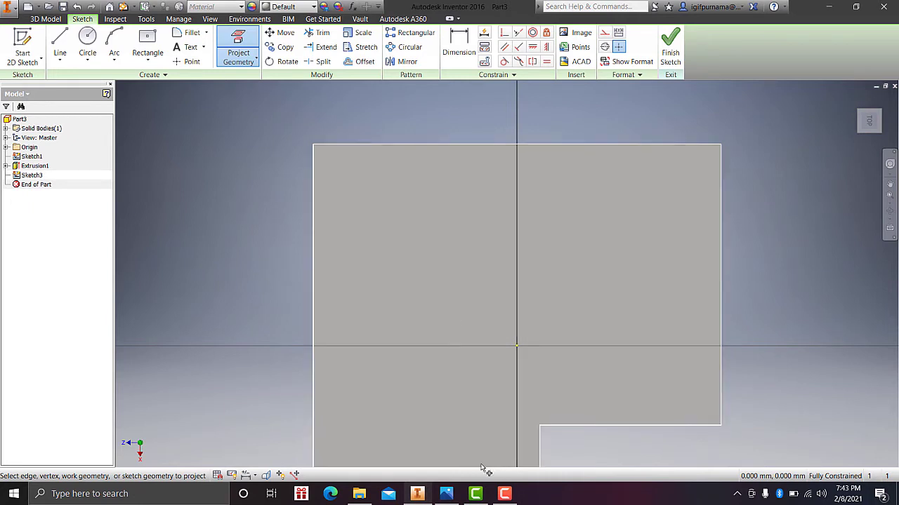
pyautogui.click(445, 494)
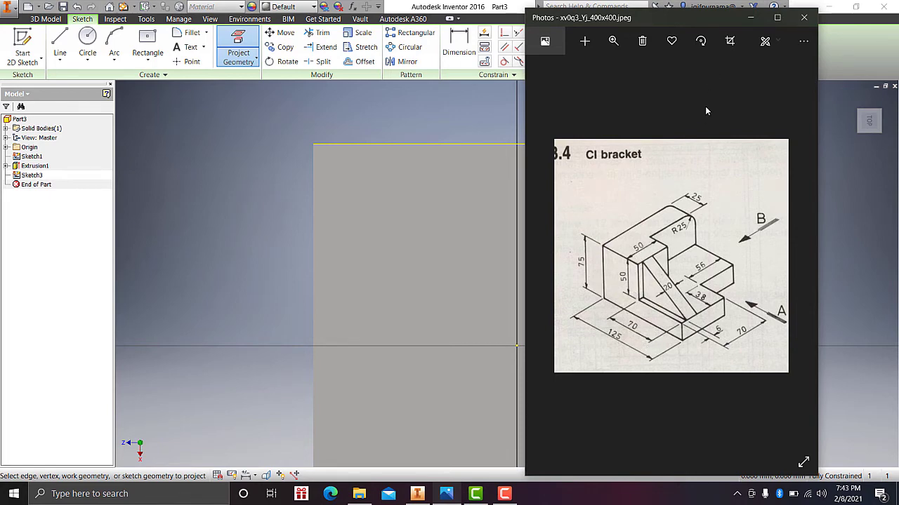
pyautogui.click(750, 17)
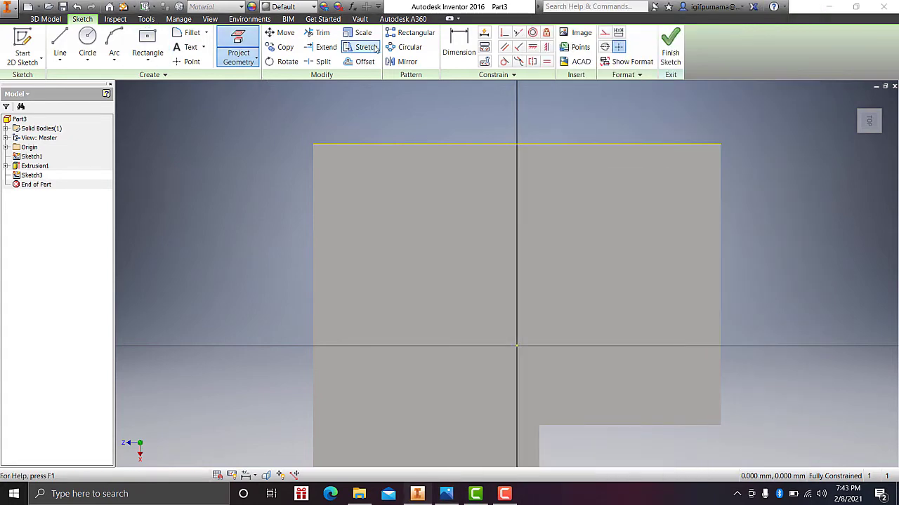
pyautogui.click(314, 202)
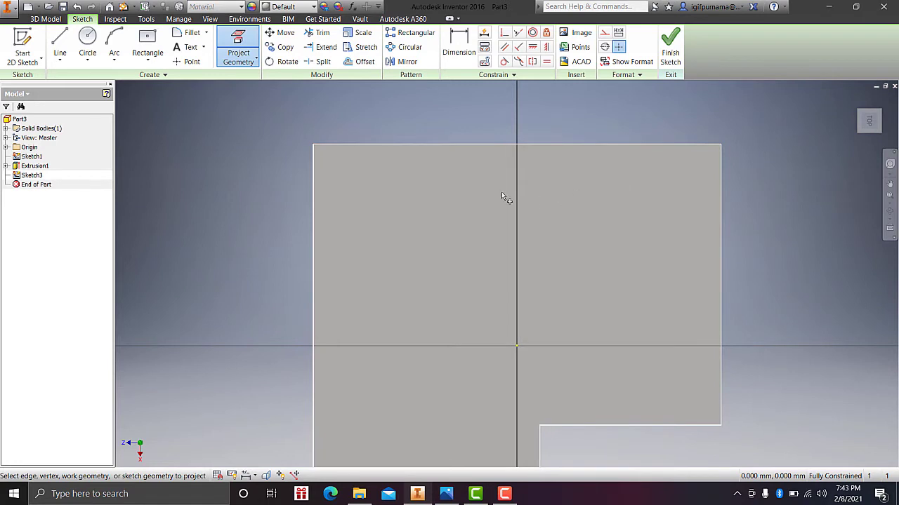
pyautogui.click(719, 177)
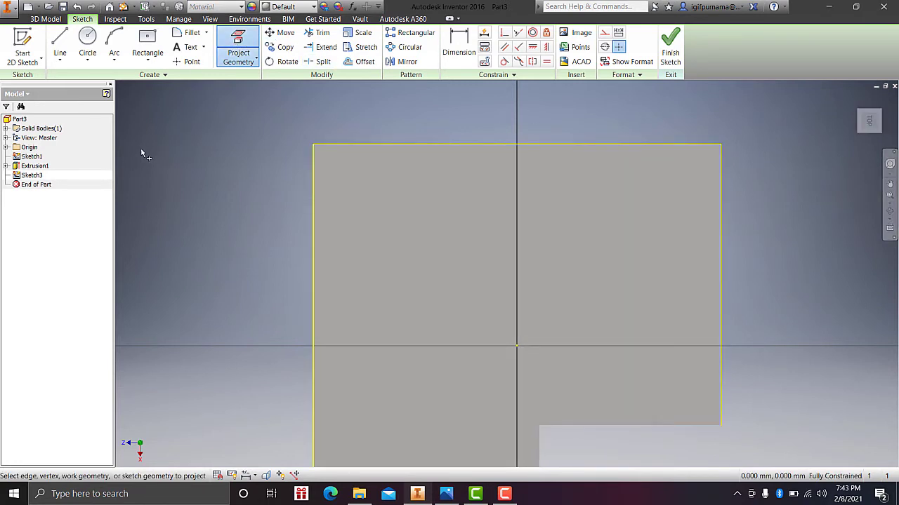
pyautogui.click(59, 42)
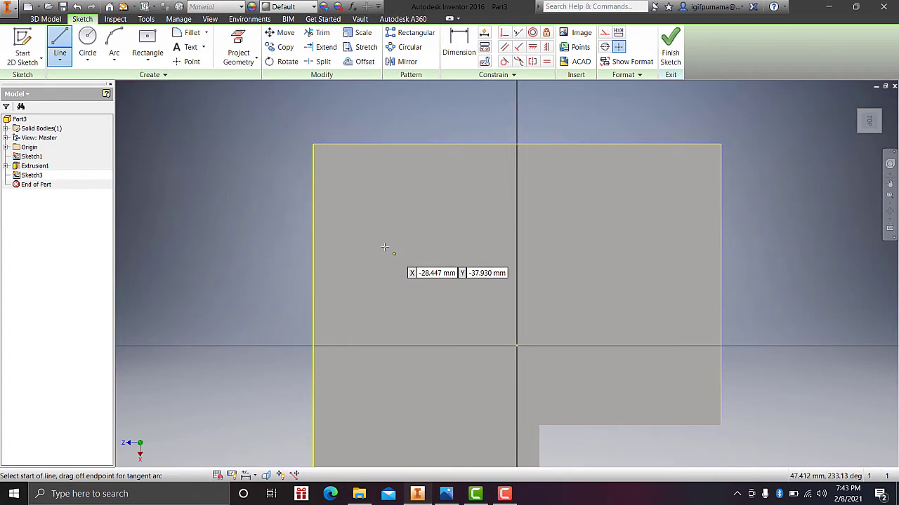
# Step: Draw a trial line across the rectangle, dimension it against the top edge, then undo the result
pyautogui.click(314, 183)
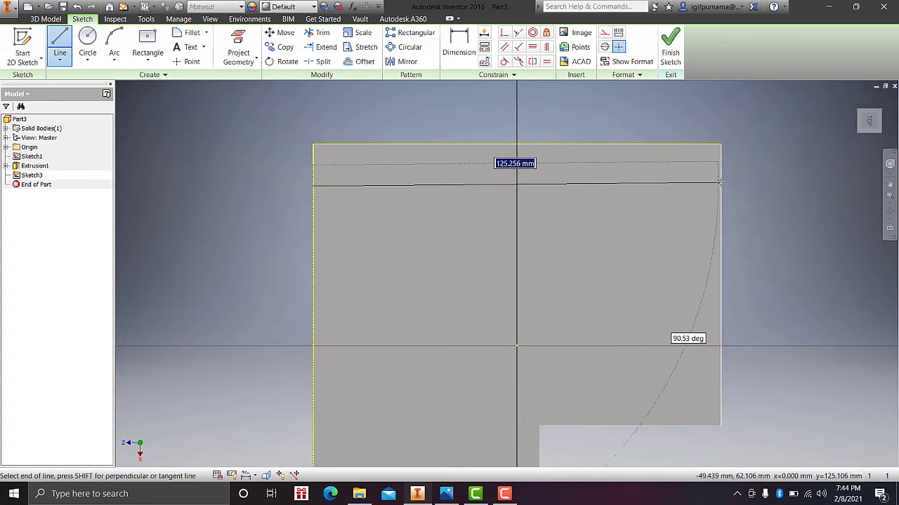
pyautogui.click(720, 183)
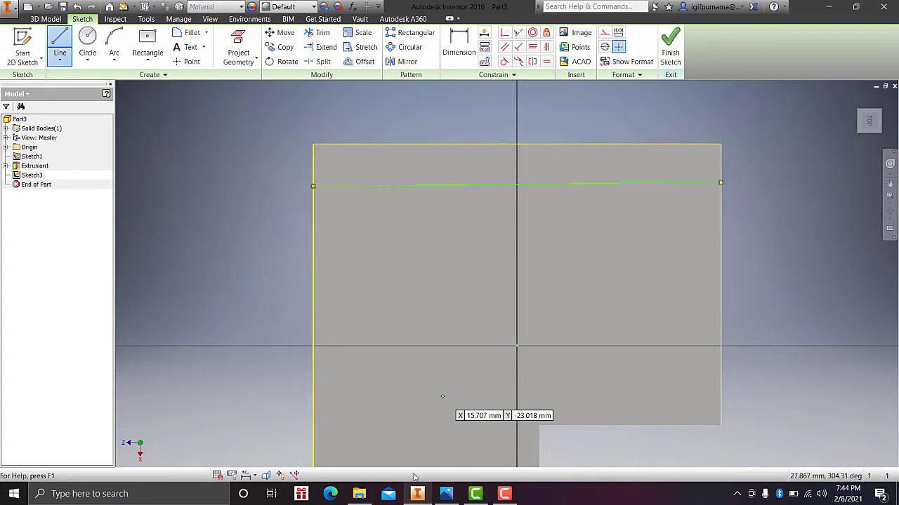
pyautogui.click(458, 43)
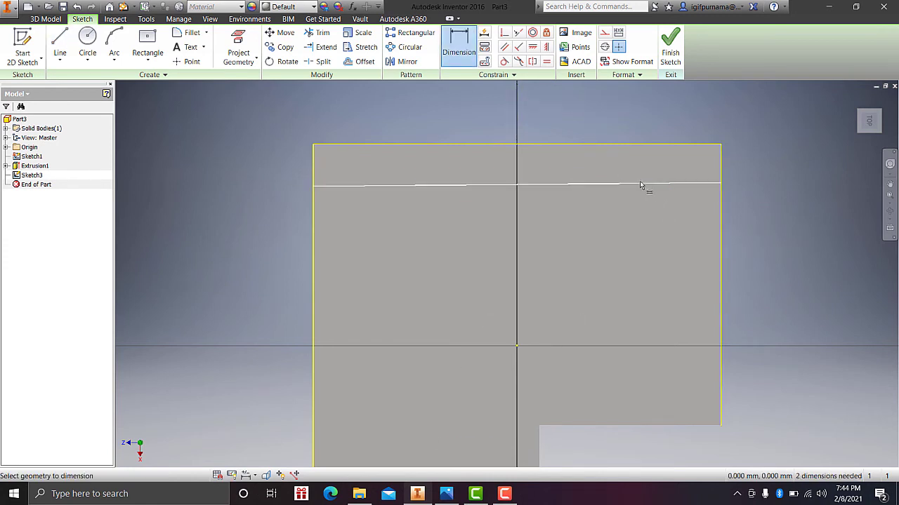
pyautogui.click(640, 185)
pyautogui.click(642, 145)
pyautogui.click(751, 161)
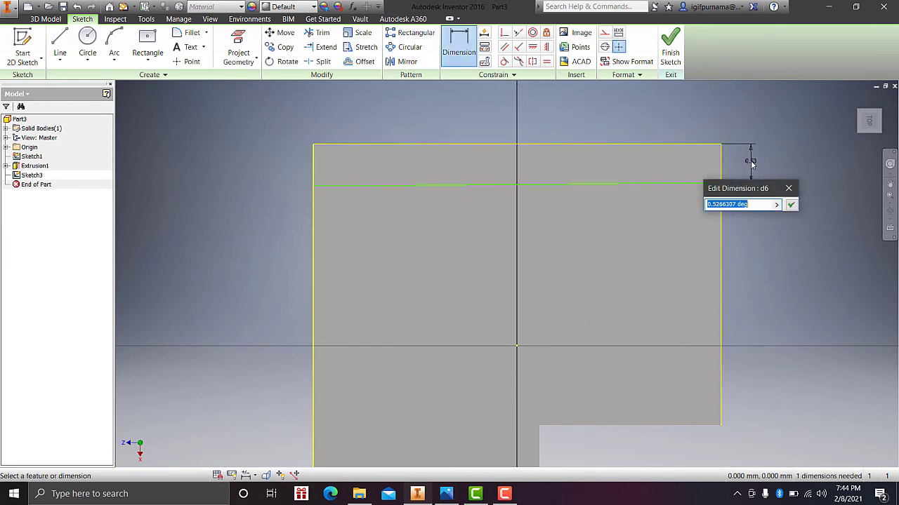
pyautogui.write('1')
pyautogui.write('25')
pyautogui.click(793, 205)
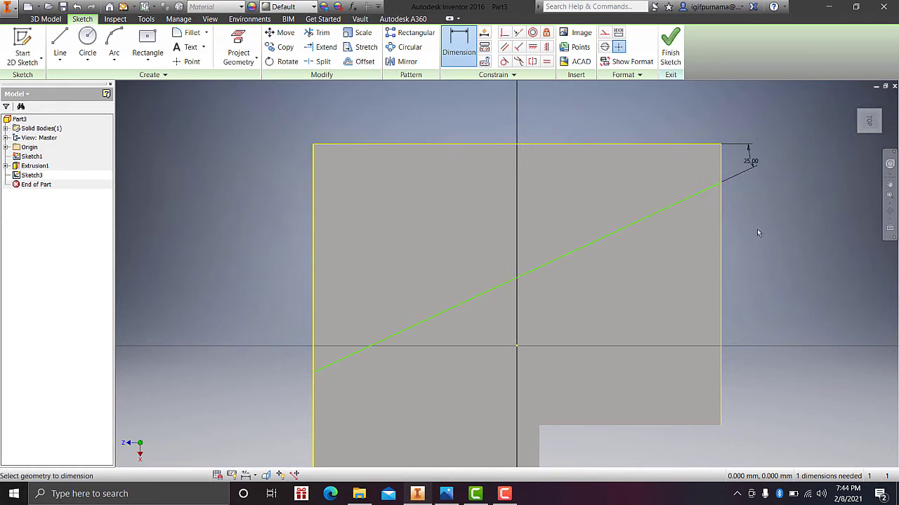
pyautogui.hotkey('ctrl', 'z')
pyautogui.hotkey('ctrl', 'z')
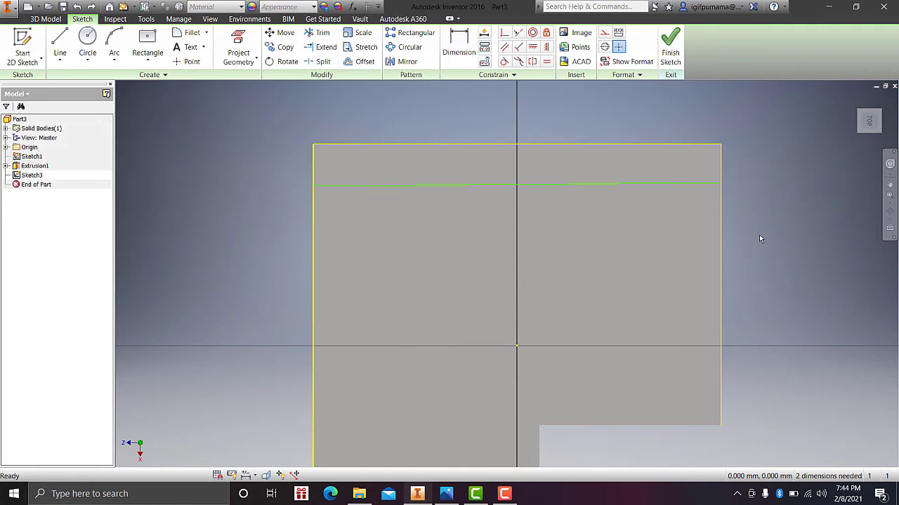
# Step: Retry a 25 dimension between the top edge and the line, then undo it and remove the trial line
pyautogui.click(478, 62)
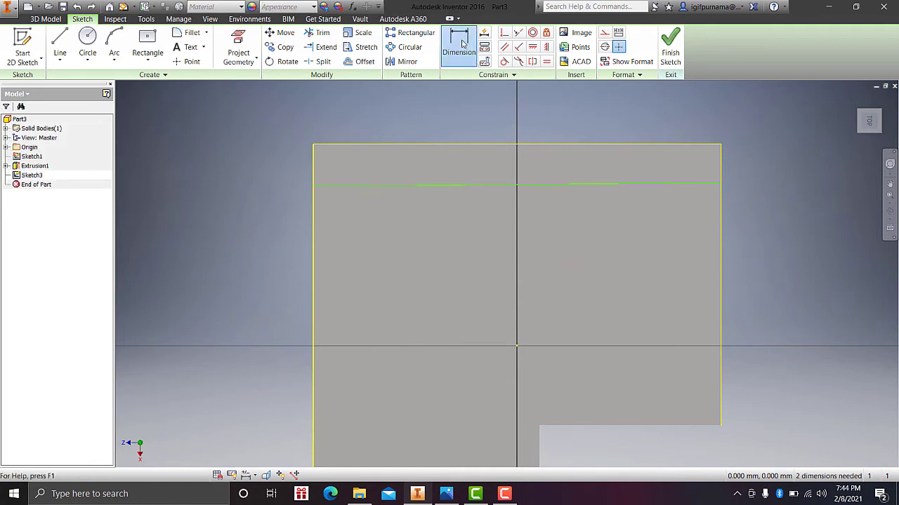
pyautogui.click(541, 145)
pyautogui.click(537, 185)
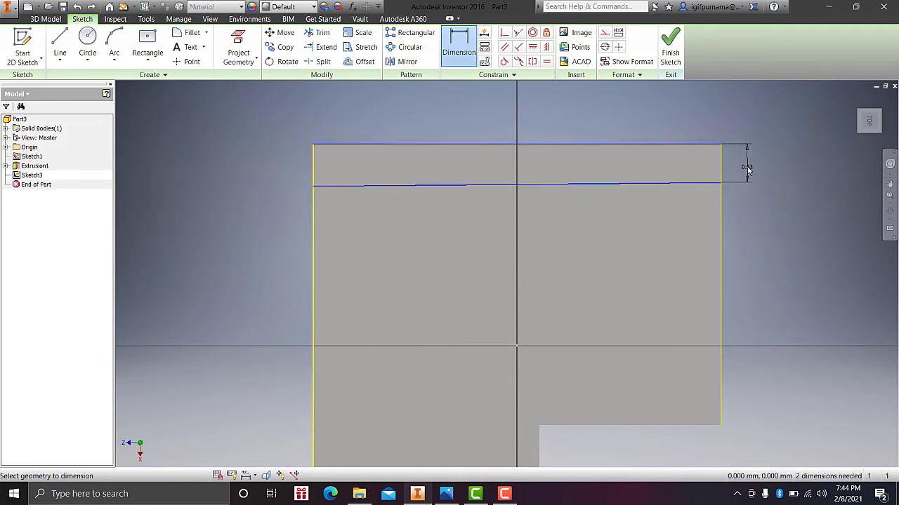
pyautogui.click(746, 184)
pyautogui.write('25')
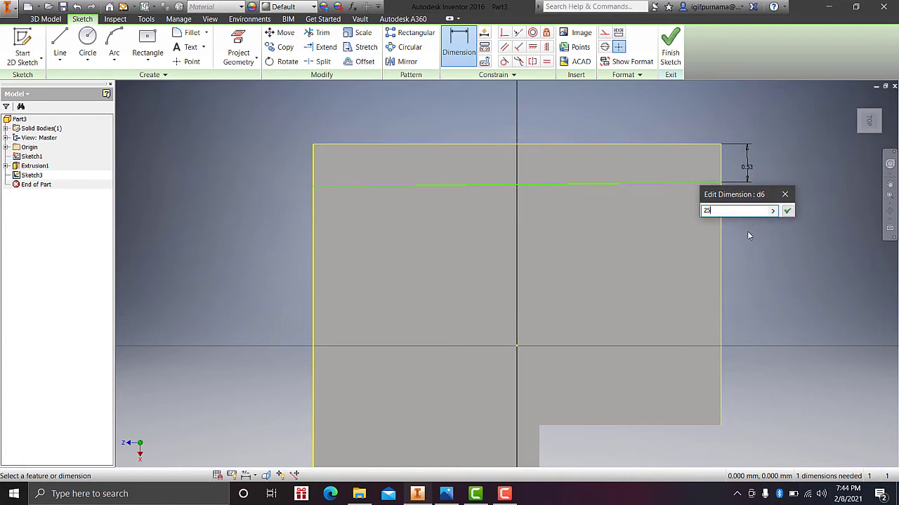
pyautogui.click(787, 211)
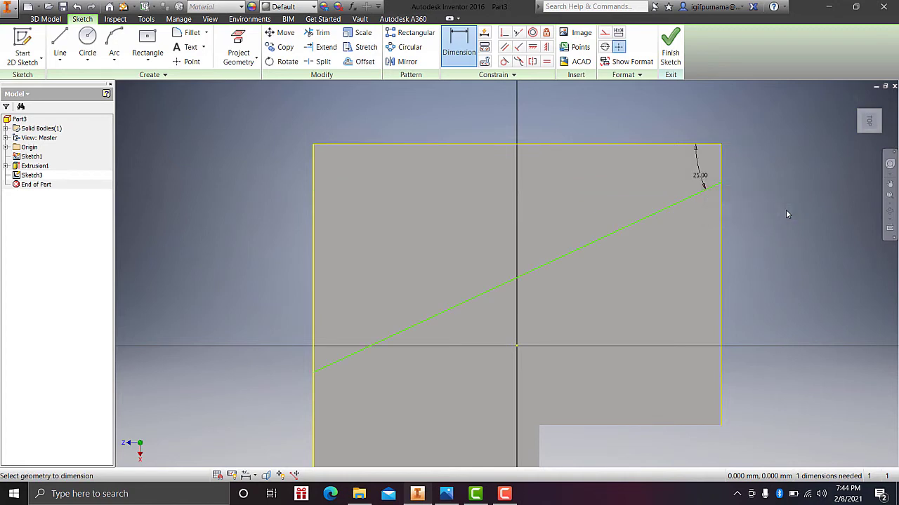
pyautogui.hotkey('ctrl', 'z')
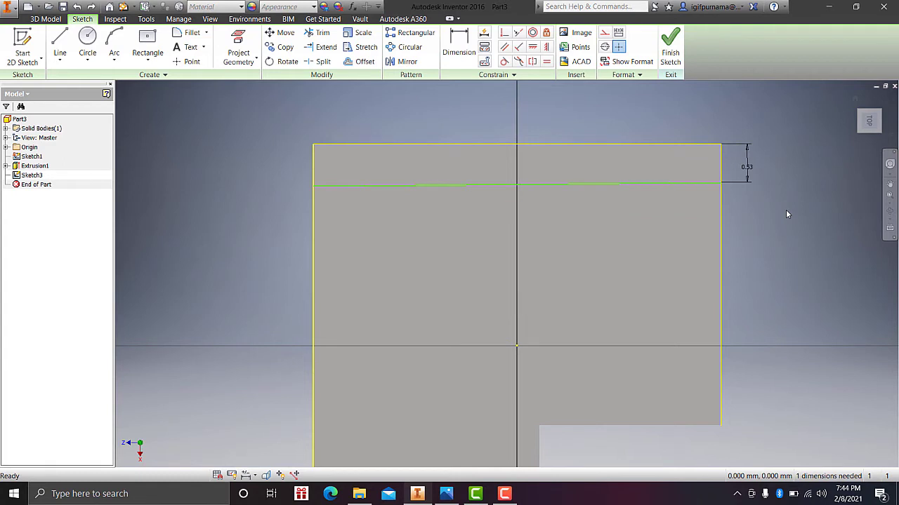
pyautogui.hotkey('ctrl', 'z')
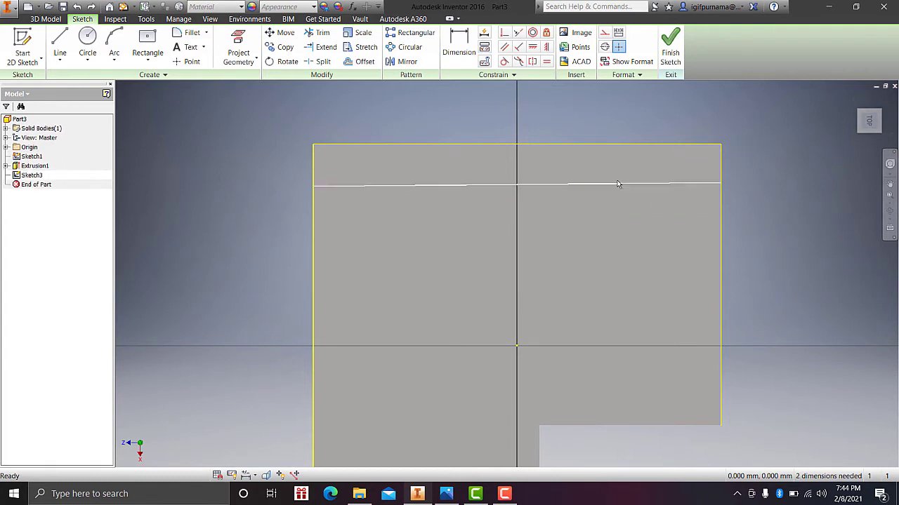
pyautogui.hotkey('ctrl', 'z')
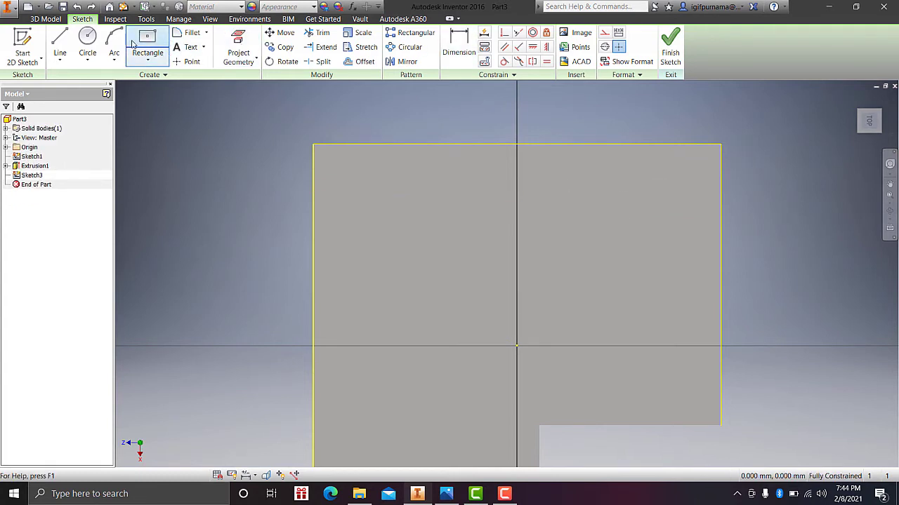
# Step: Redraw the horizontal line edge to edge and dimension it 25 mm below the top edge
pyautogui.click(60, 42)
pyautogui.click(313, 181)
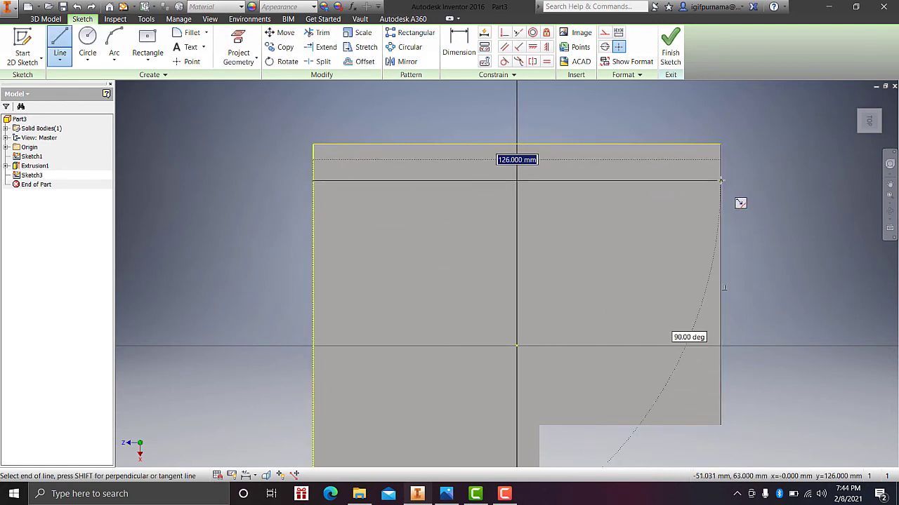
pyautogui.doubleClick(721, 181)
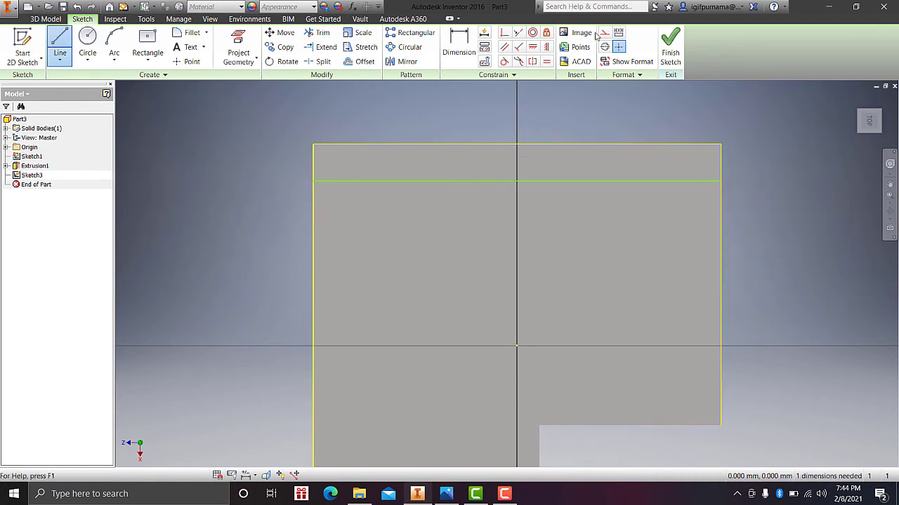
pyautogui.click(458, 45)
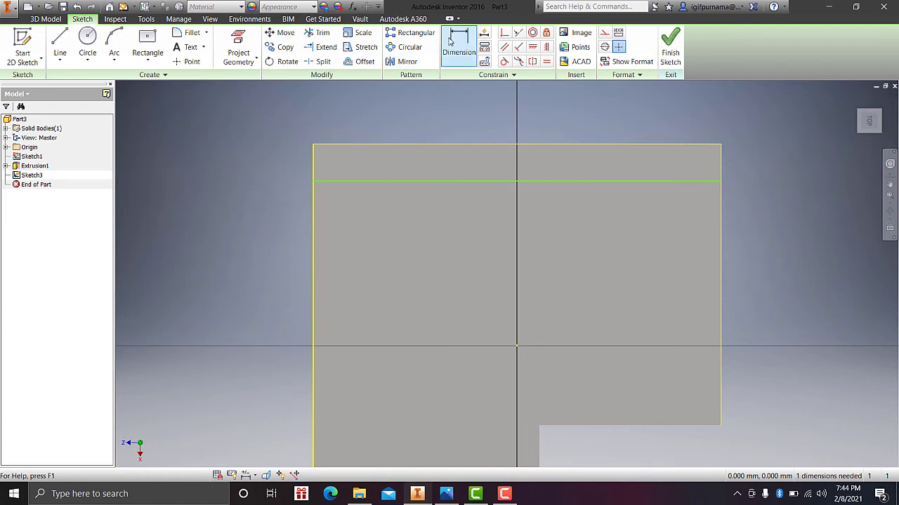
pyautogui.click(697, 182)
pyautogui.click(695, 146)
pyautogui.click(776, 164)
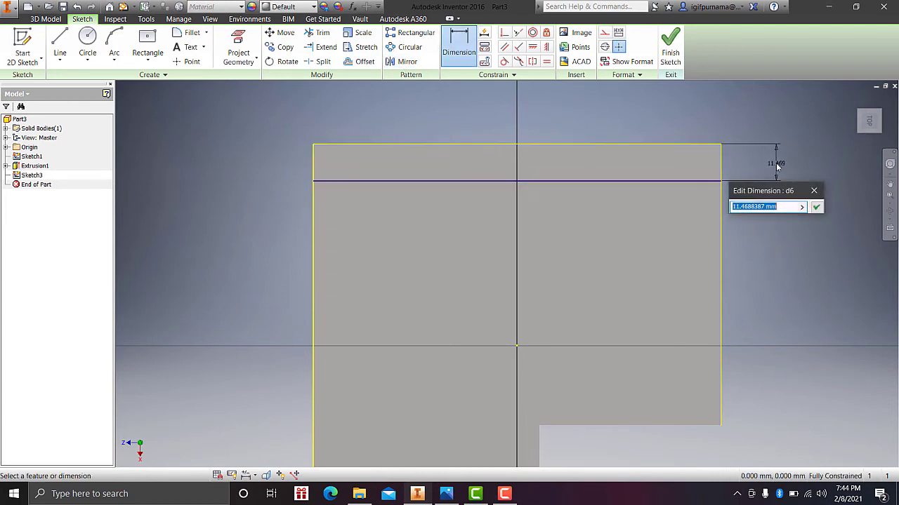
pyautogui.write('25')
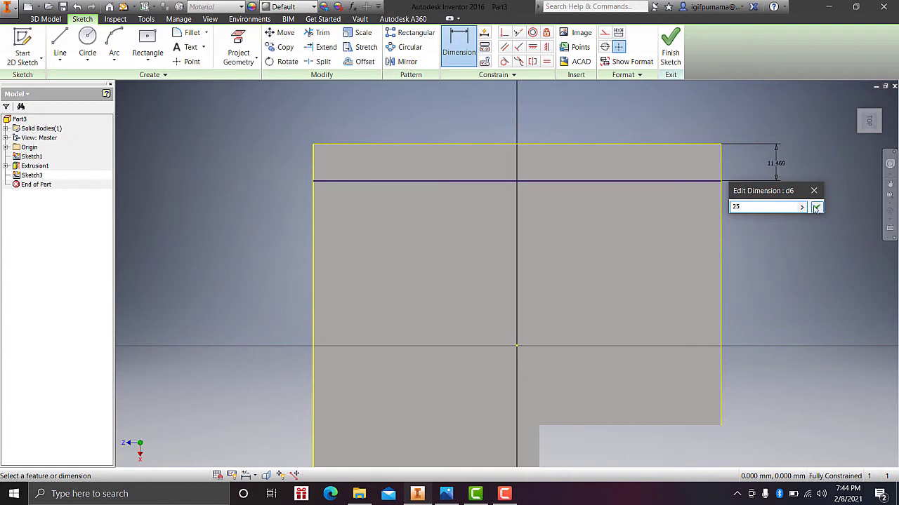
pyautogui.click(815, 207)
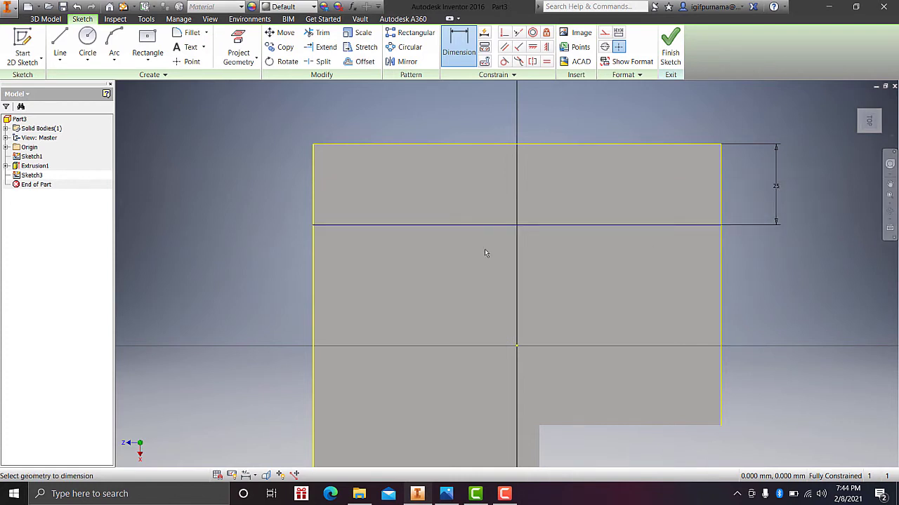
pyautogui.scroll(-5, 409, 246)
pyautogui.scroll(3, 401, 264)
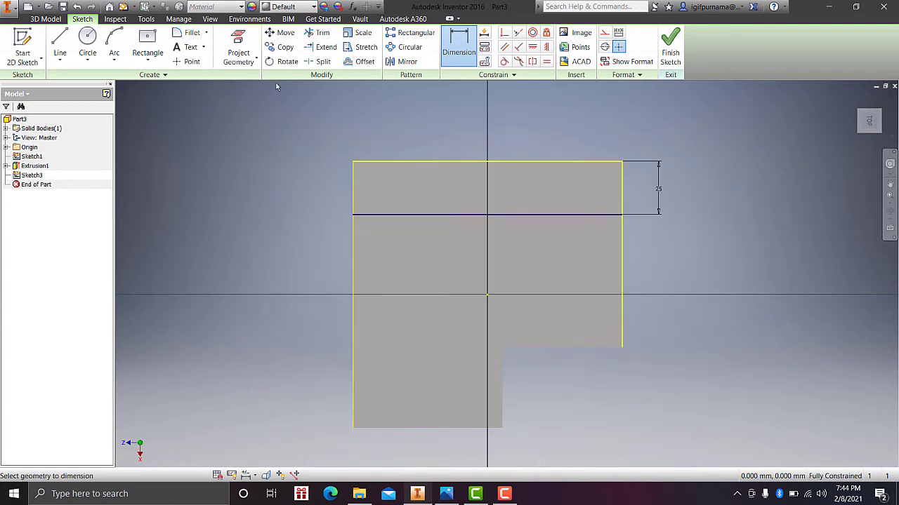
# Step: Draw a stepped line up to the 25 mm line and place its horizontal part 70 mm above the bottom edge
pyautogui.click(60, 44)
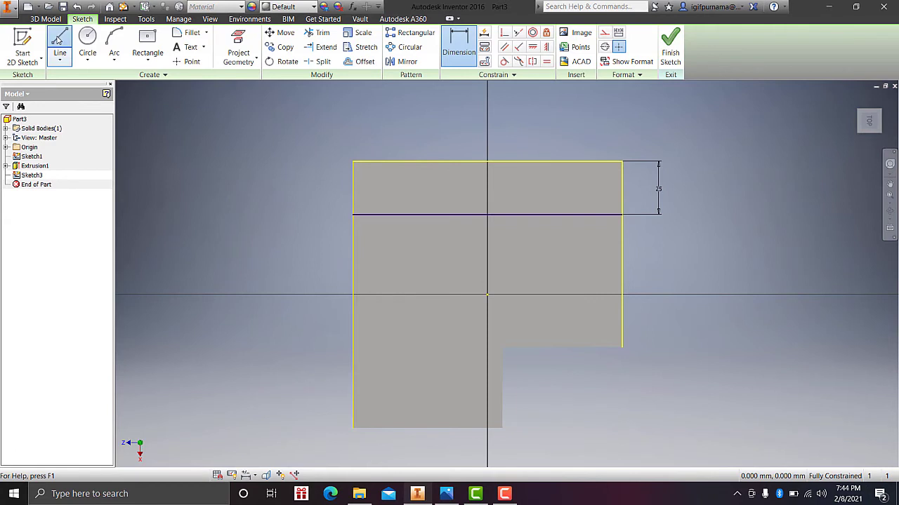
pyautogui.click(352, 254)
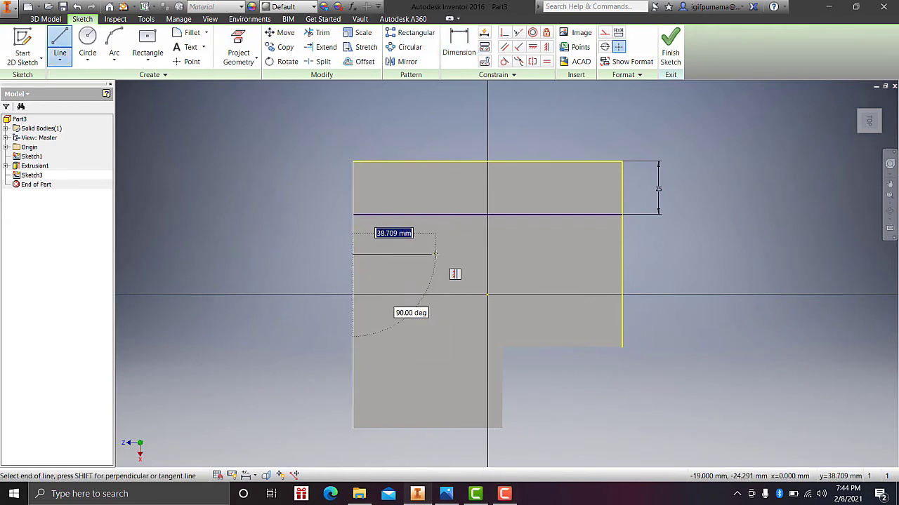
pyautogui.click(434, 255)
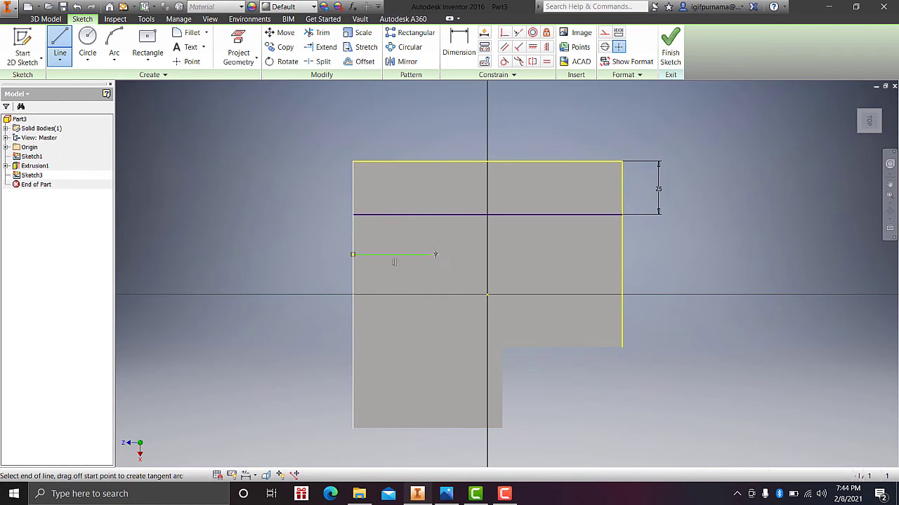
pyautogui.doubleClick(435, 215)
pyautogui.click(458, 47)
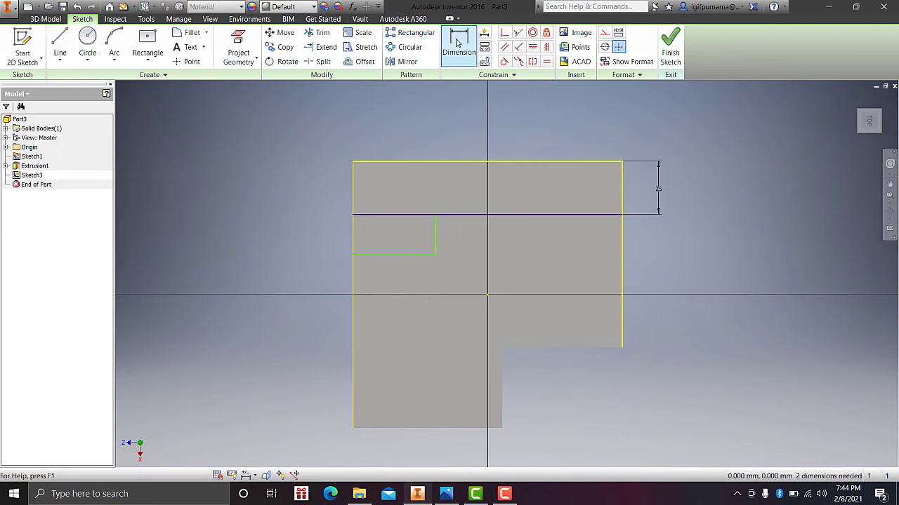
pyautogui.click(360, 255)
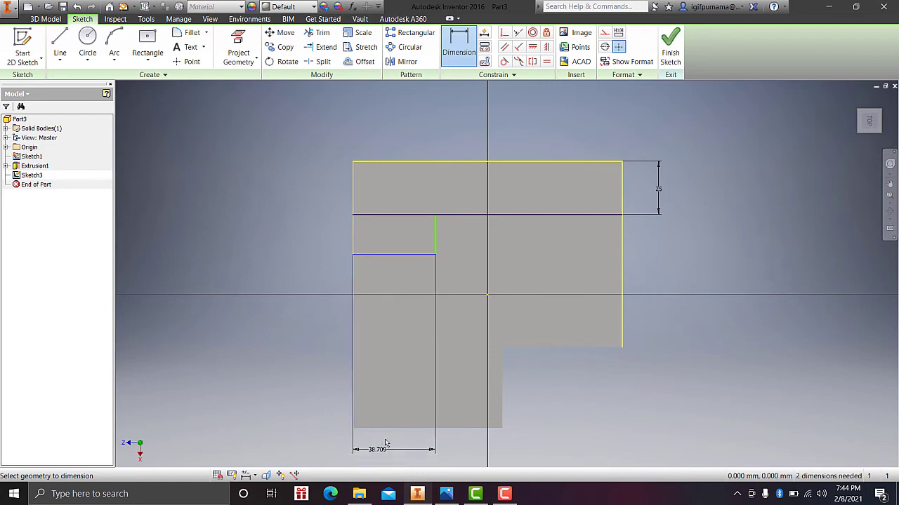
pyautogui.click(379, 428)
pyautogui.click(296, 349)
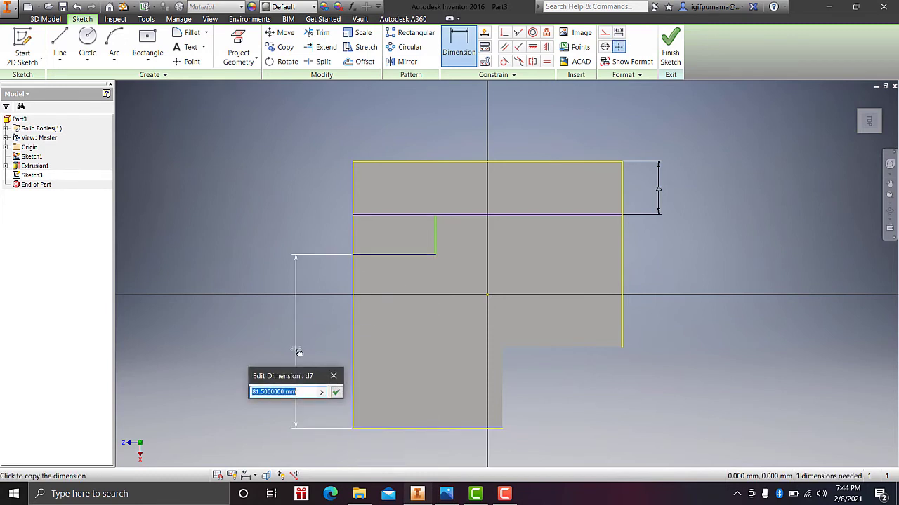
pyautogui.write('70')
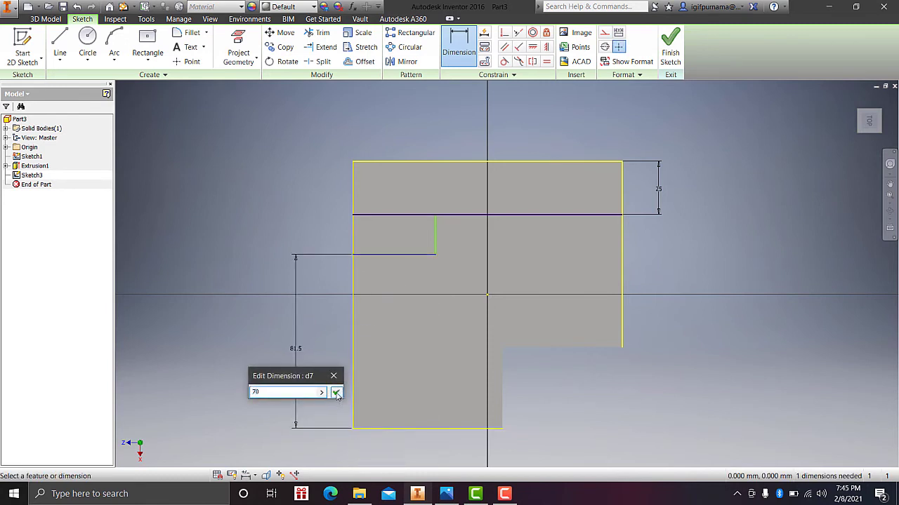
pyautogui.click(335, 392)
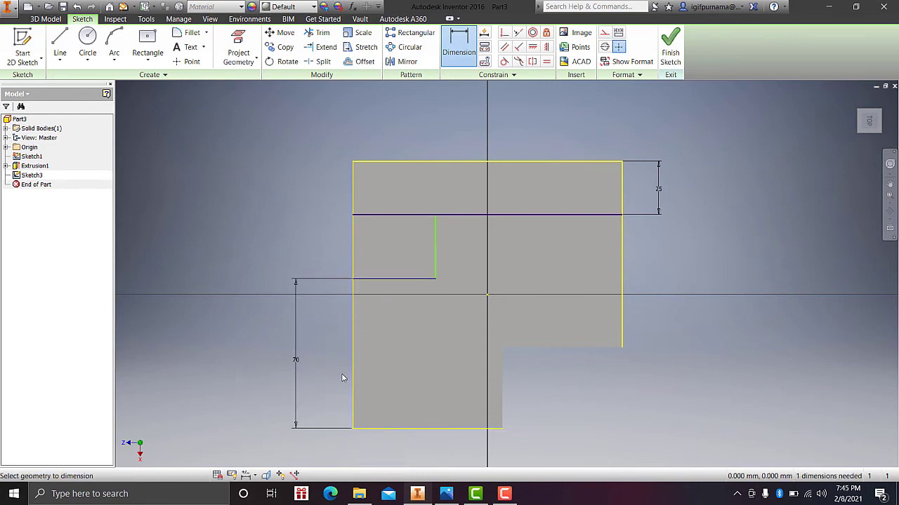
# Step: Check the reference drawing, then dimension the horizontal step 50 mm wide
pyautogui.click(448, 495)
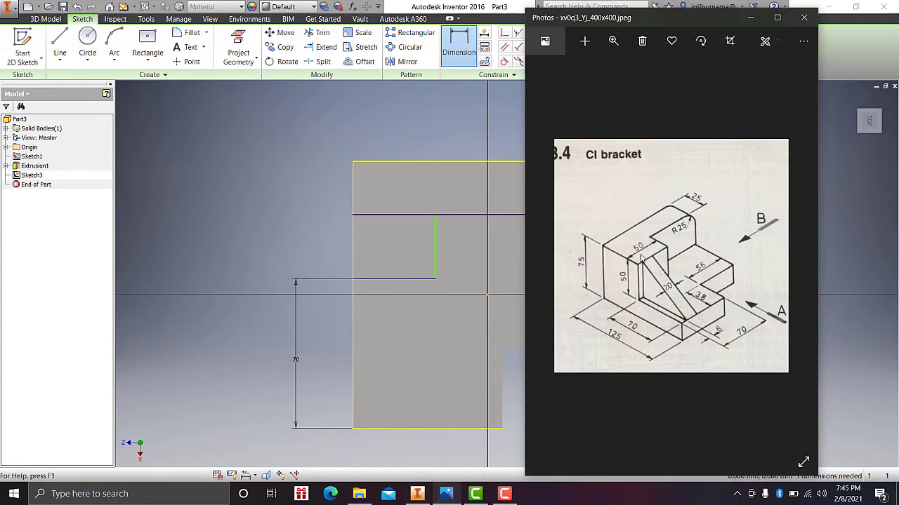
pyautogui.click(751, 17)
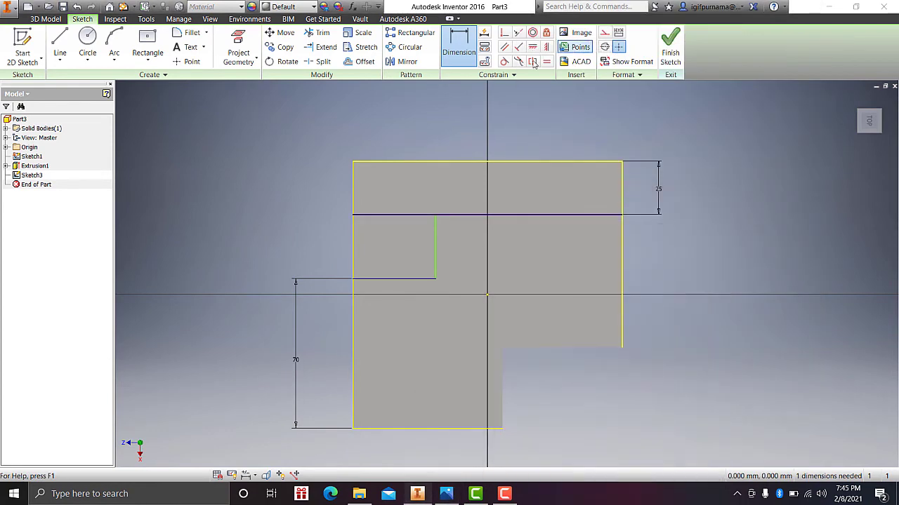
pyautogui.click(412, 278)
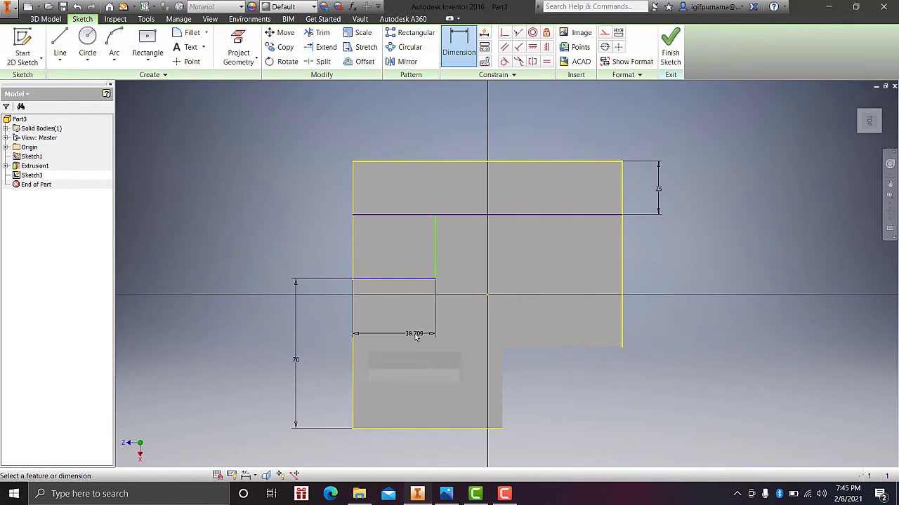
pyautogui.click(412, 333)
pyautogui.write('50')
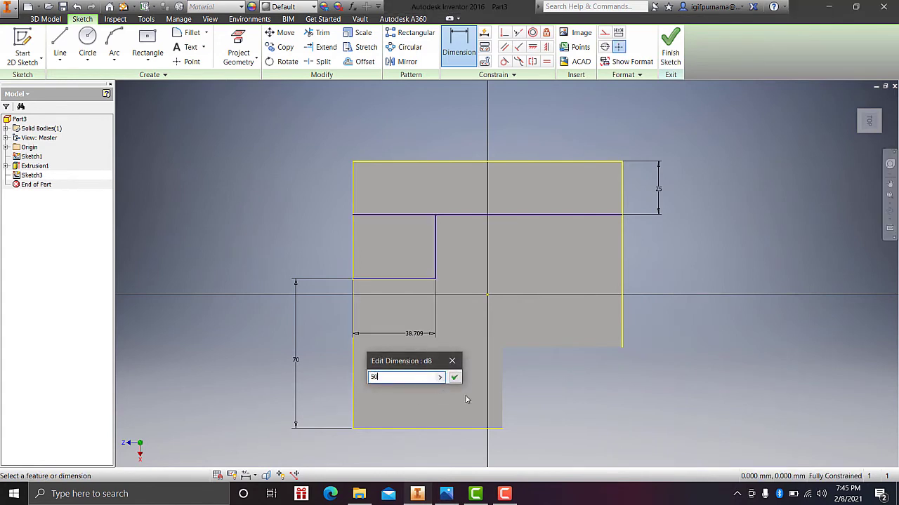
pyautogui.click(454, 378)
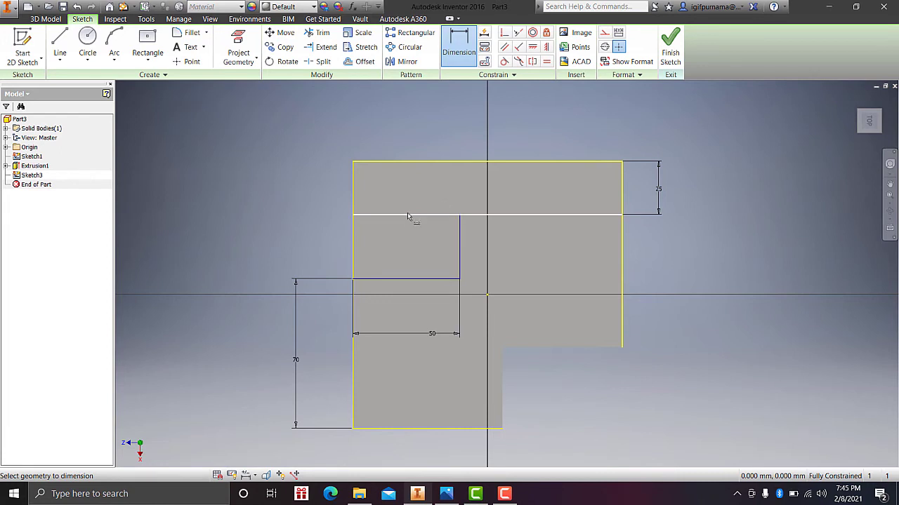
# Step: Trim off the left part of the upper horizontal line, checking the reference drawing
pyautogui.click(321, 33)
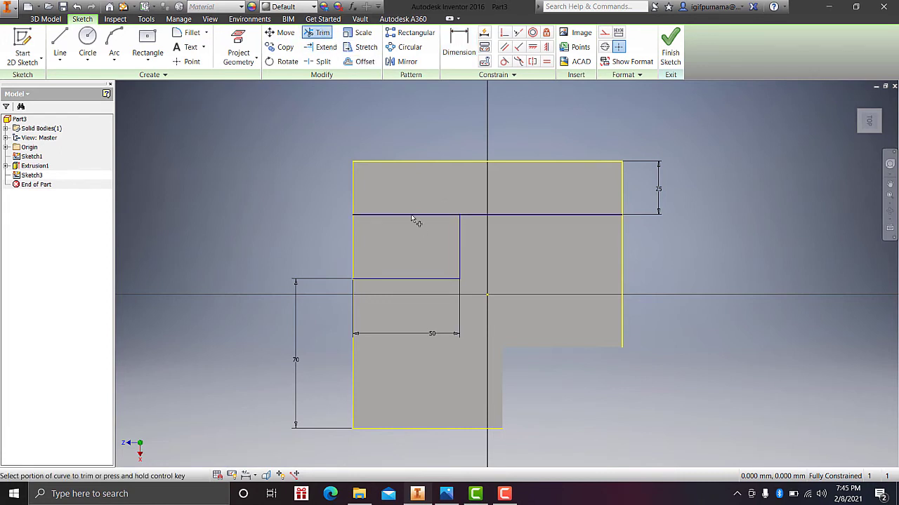
pyautogui.click(411, 214)
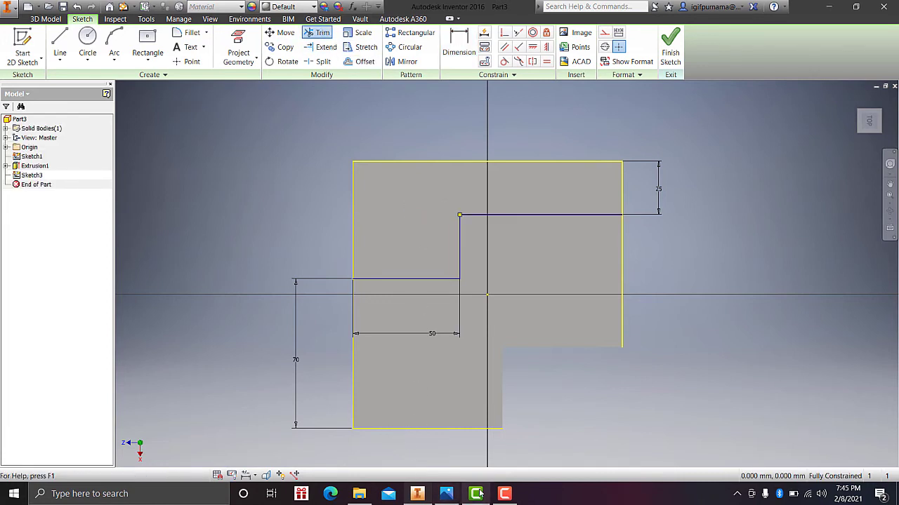
pyautogui.click(445, 494)
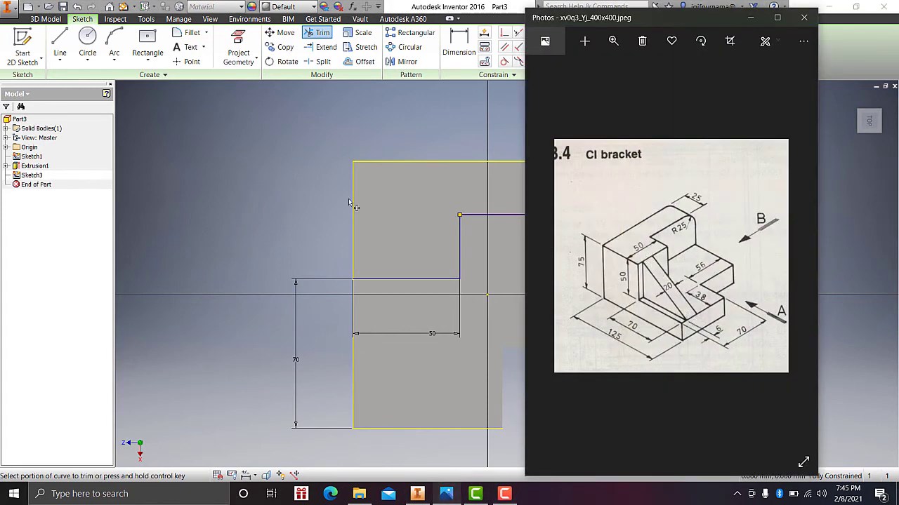
pyautogui.click(243, 212)
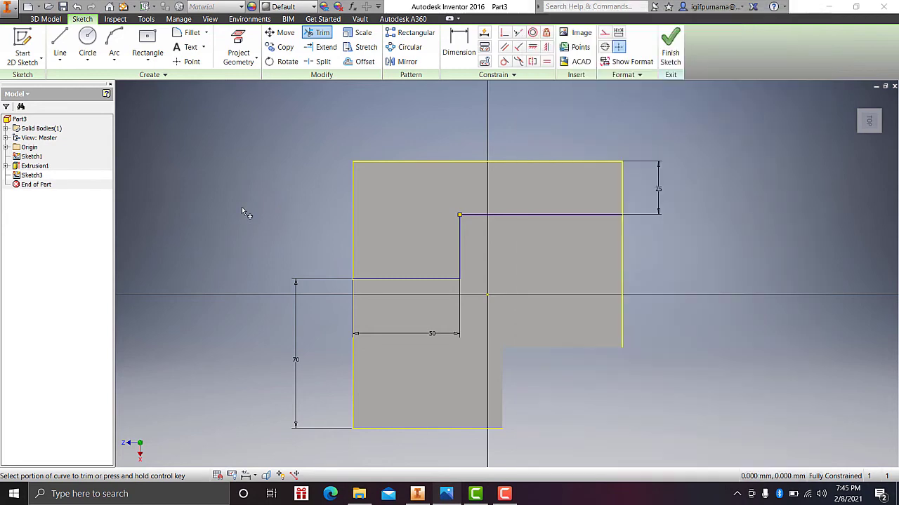
# Step: Draw two vertical lines from the step edge down to the bottom edge
pyautogui.click(62, 47)
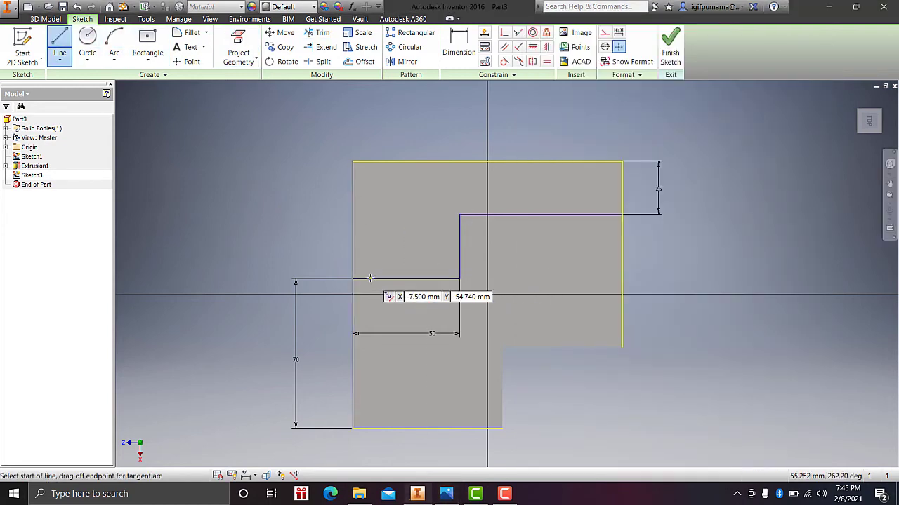
pyautogui.click(370, 278)
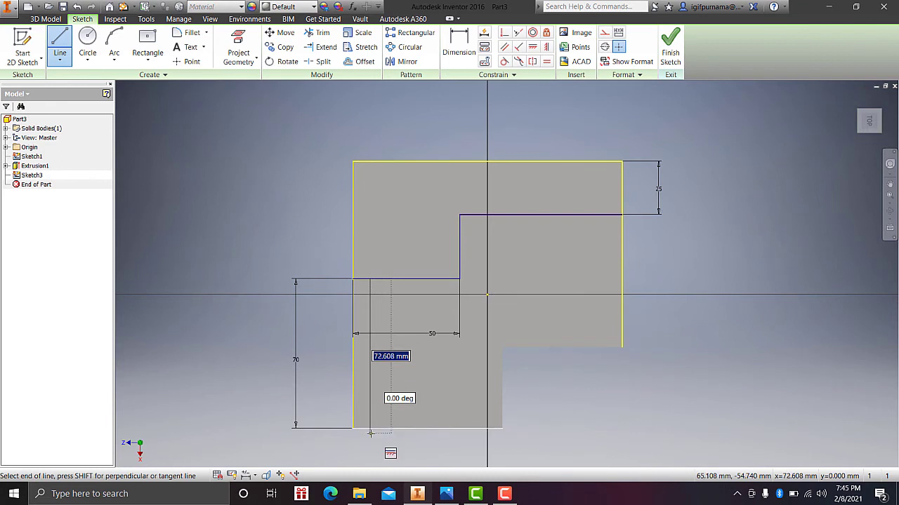
pyautogui.doubleClick(370, 430)
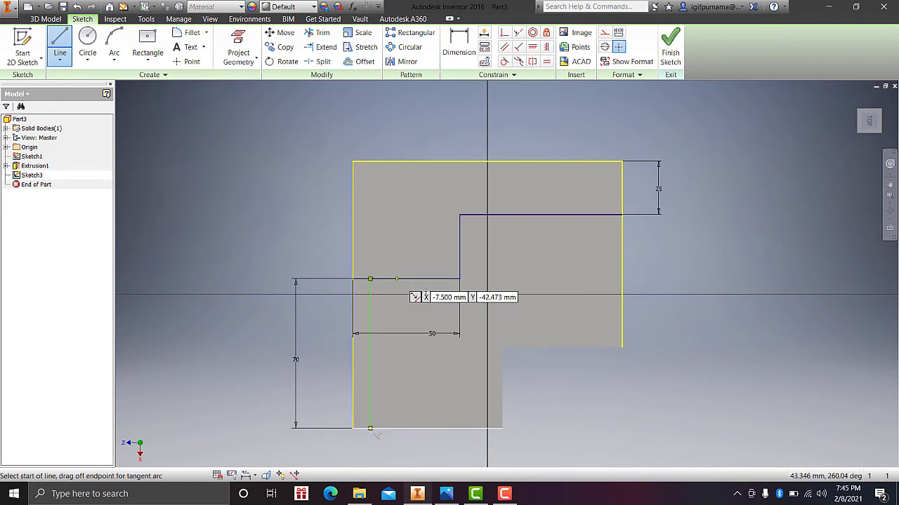
pyautogui.click(396, 278)
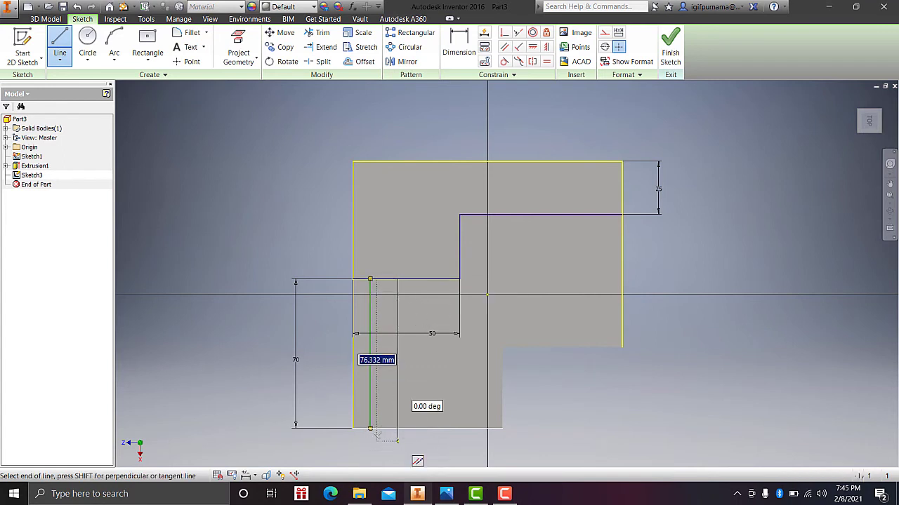
pyautogui.click(369, 429)
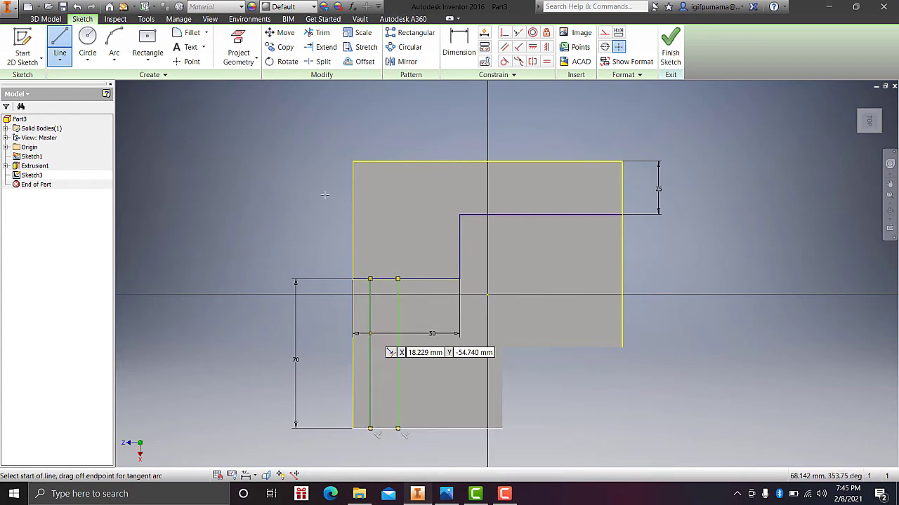
pyautogui.click(445, 493)
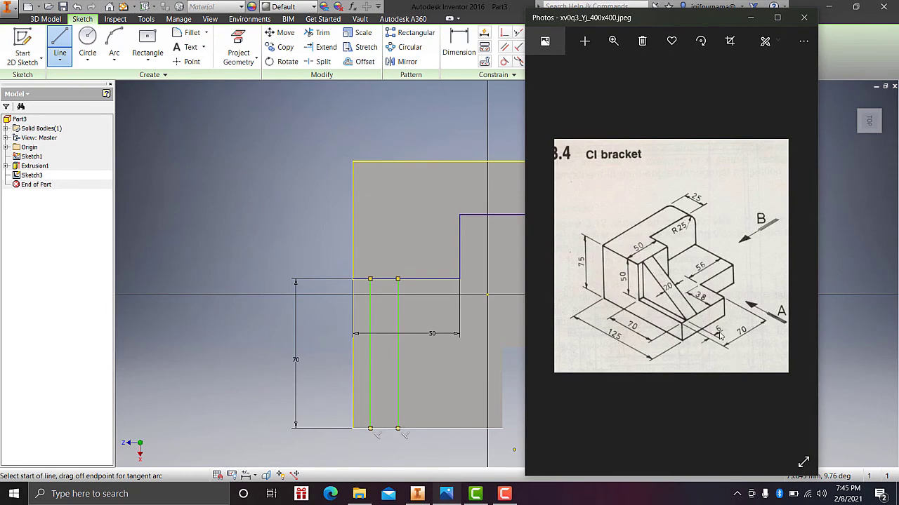
pyautogui.click(750, 17)
# Step: Dimension the first vertical line 6 mm from the profile's left edge
pyautogui.click(458, 43)
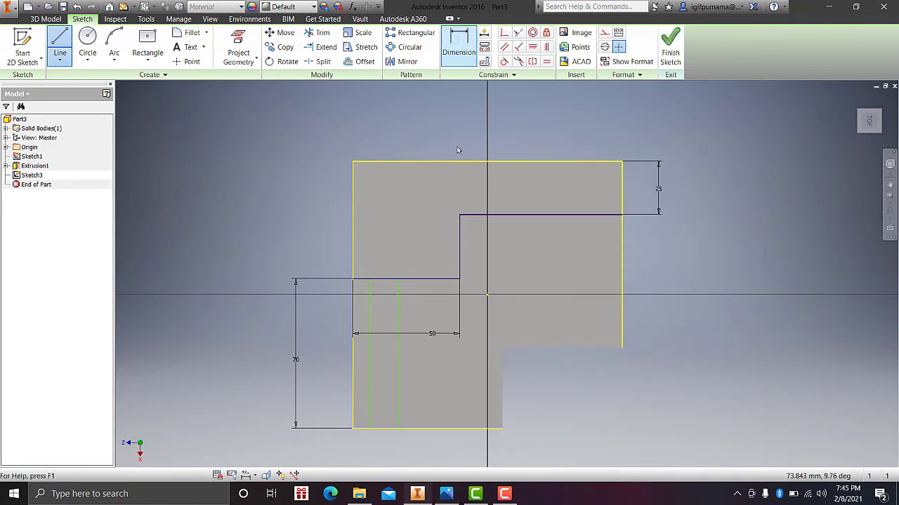
pyautogui.click(355, 414)
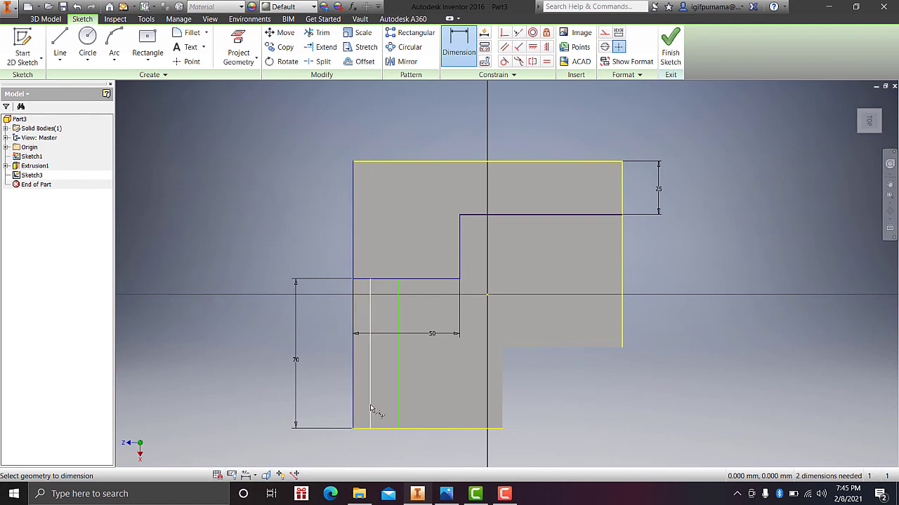
pyautogui.click(370, 411)
pyautogui.click(357, 453)
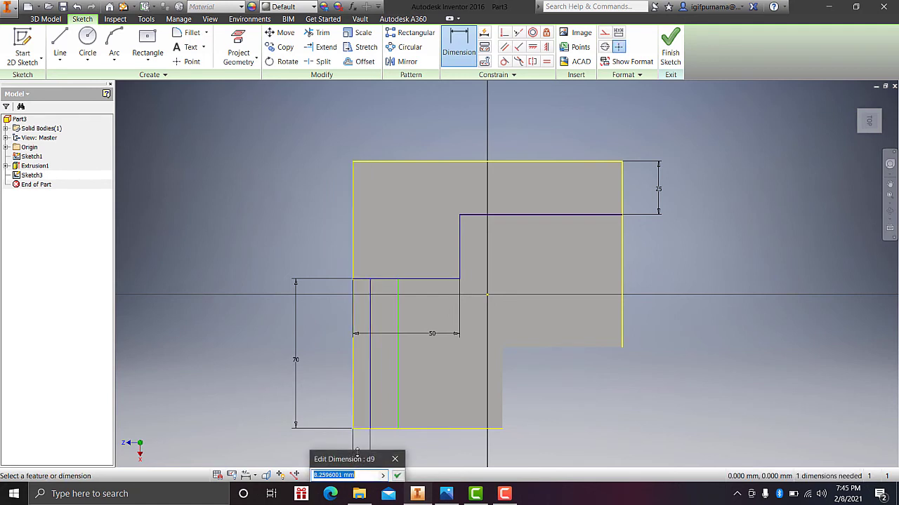
pyautogui.write('6')
pyautogui.press('Return')
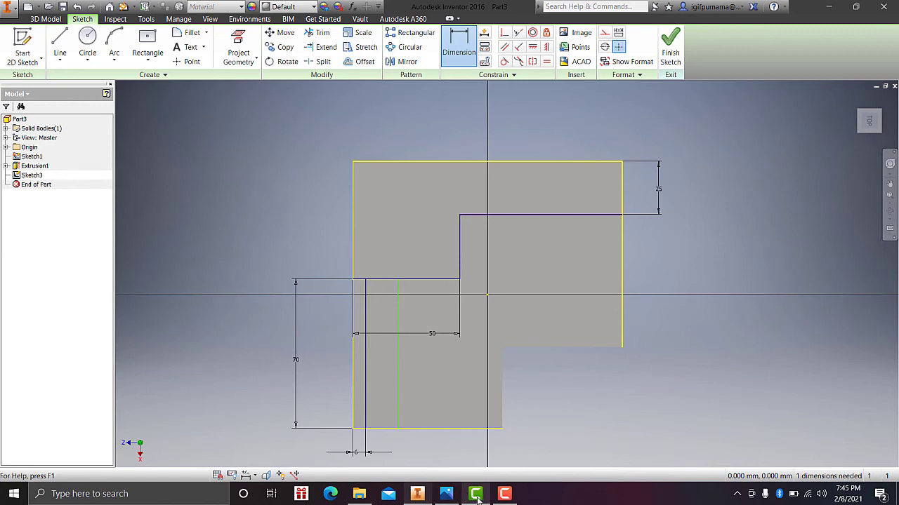
# Step: Set the spacing between the two vertical lines to 20 mm
pyautogui.click(445, 494)
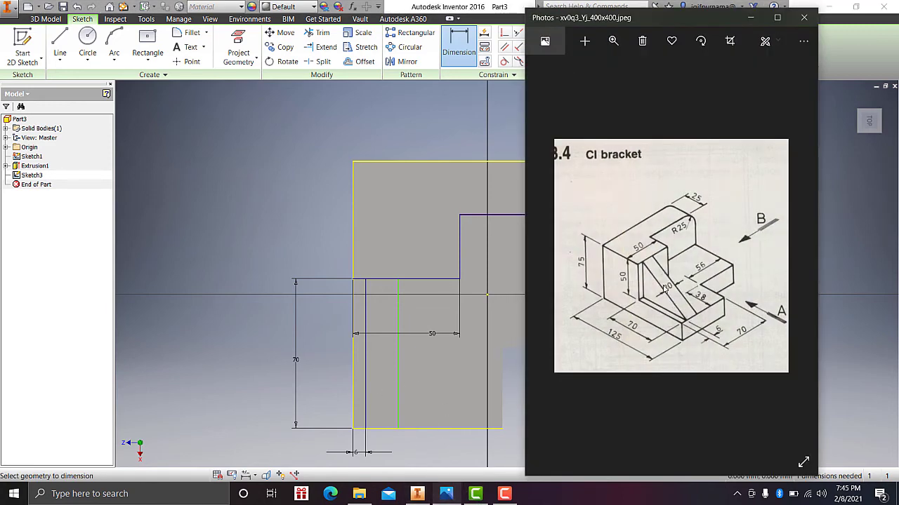
pyautogui.click(750, 16)
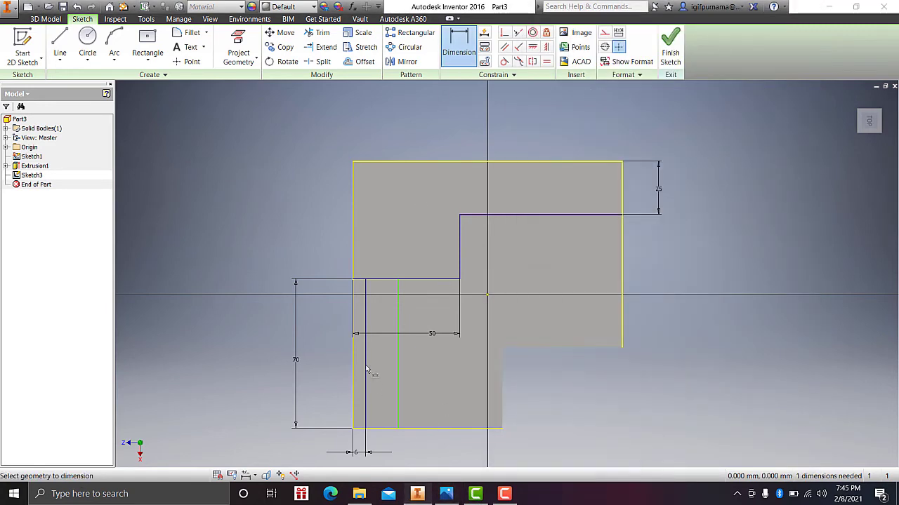
pyautogui.click(366, 372)
pyautogui.click(397, 370)
pyautogui.click(423, 223)
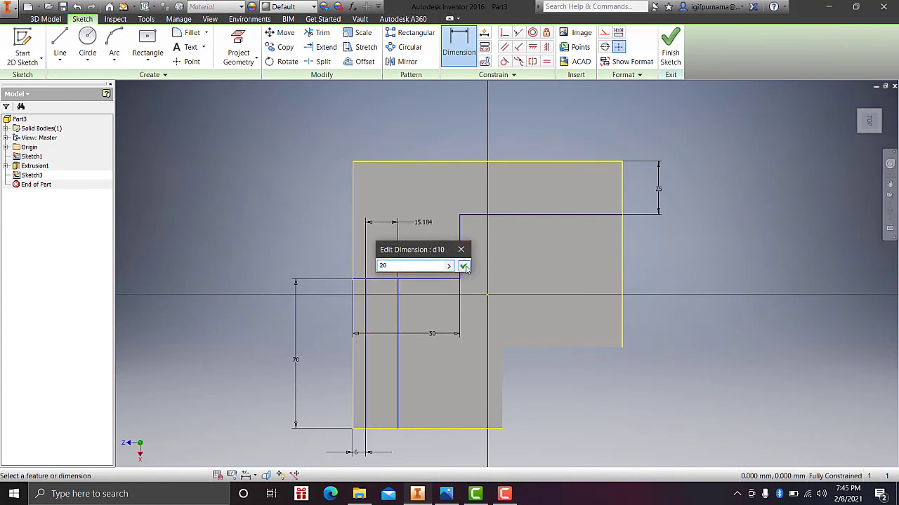
pyautogui.click(464, 266)
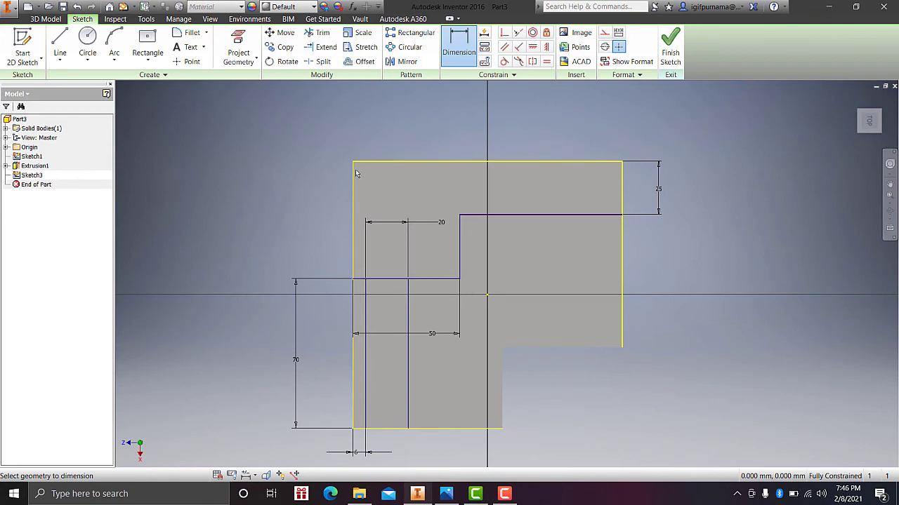
# Step: Trim a leftover horizontal segment and finish the sketch
pyautogui.click(318, 32)
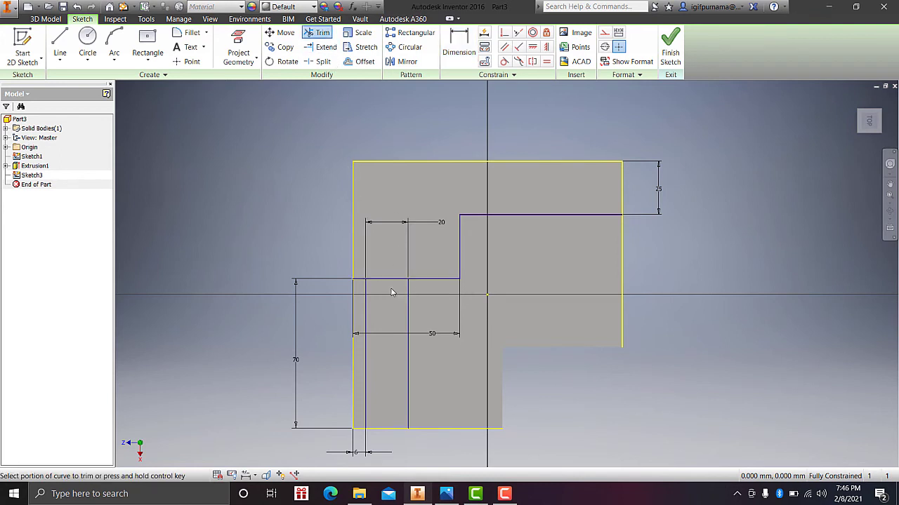
pyautogui.click(337, 279)
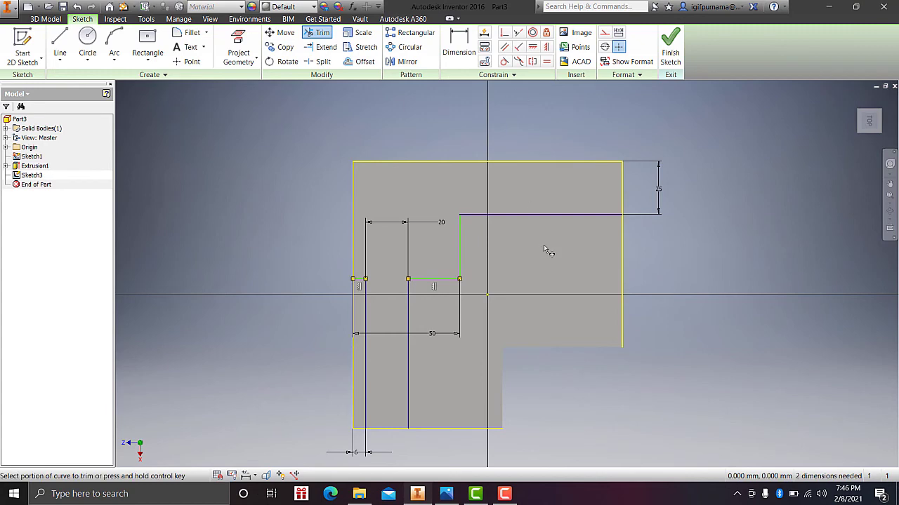
pyautogui.click(671, 49)
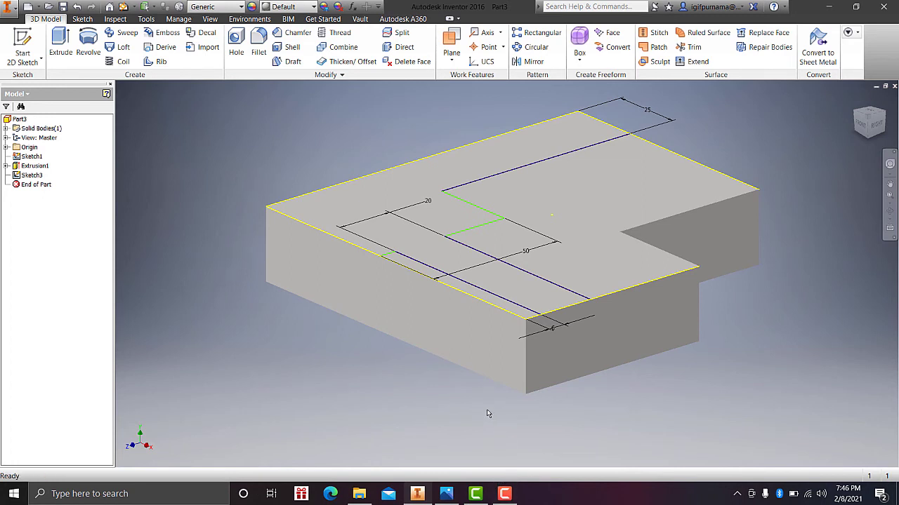
# Step: Extrude the Sketch3 profile region 50 mm to form the upright walls
pyautogui.moveTo(486, 409); pyautogui.dragTo(481, 430, button='middle')
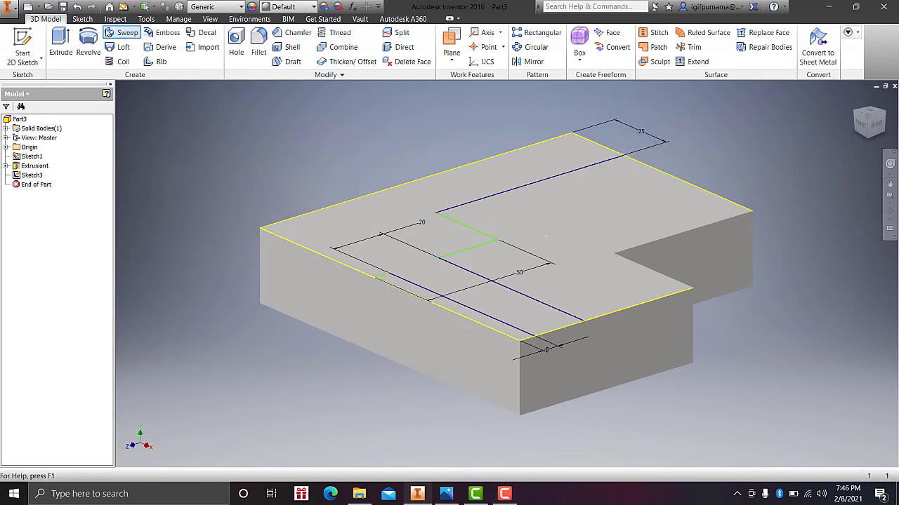
pyautogui.click(61, 44)
pyautogui.click(377, 228)
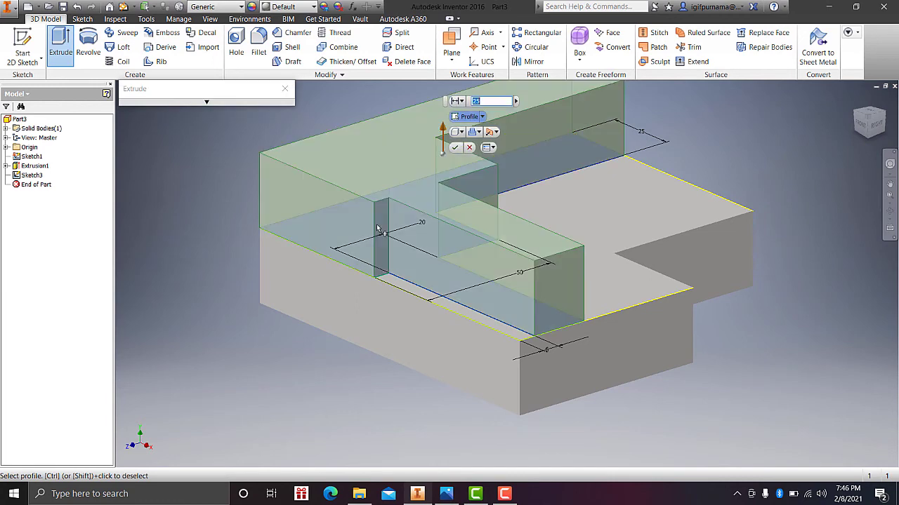
pyautogui.click(447, 493)
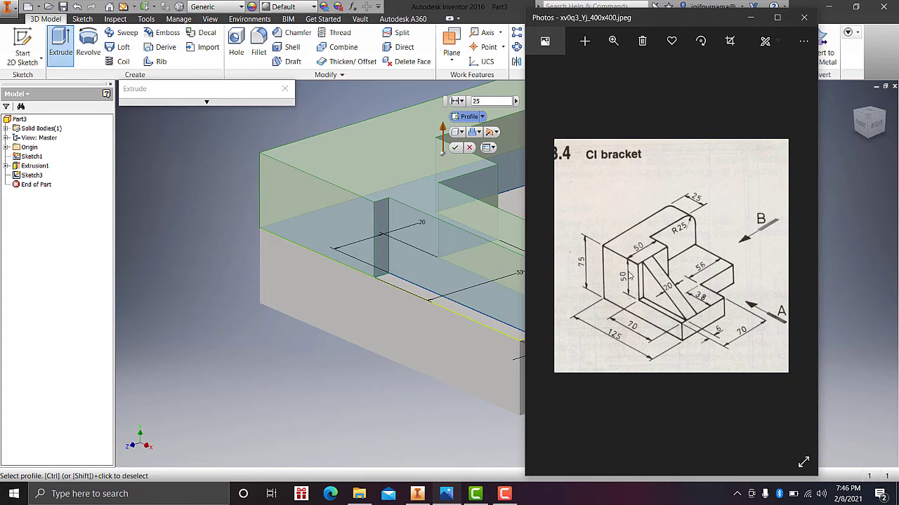
pyautogui.click(750, 16)
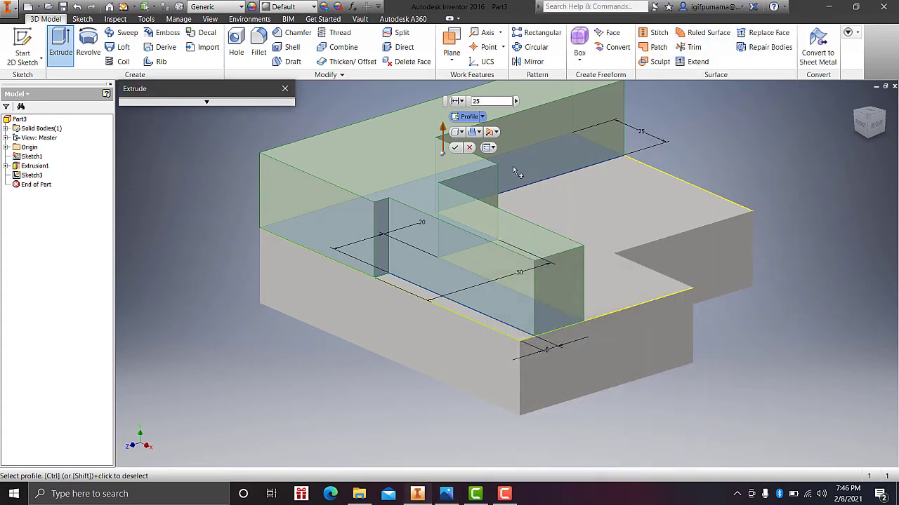
pyautogui.click(477, 101)
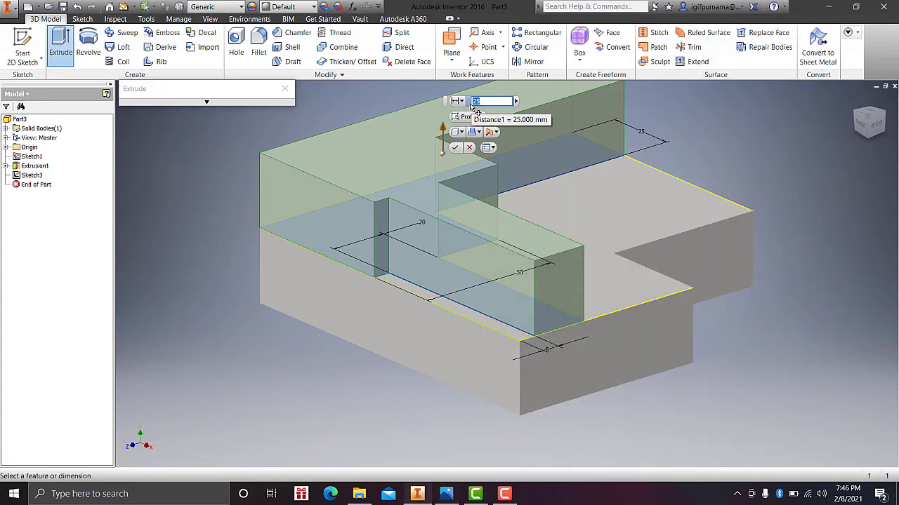
pyautogui.write('50')
pyautogui.click(455, 147)
pyautogui.press('F6')
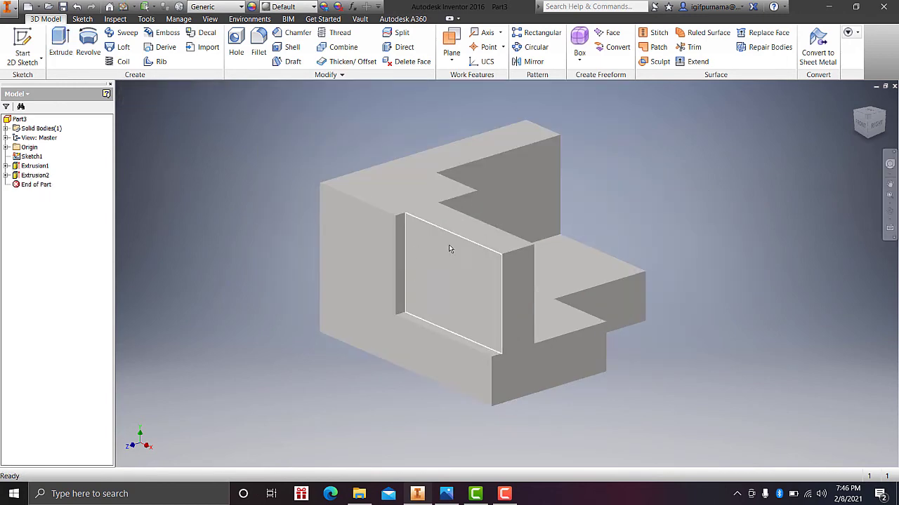
# Step: Start a sketch on the recessed front face and project its edges into it
pyautogui.click(446, 494)
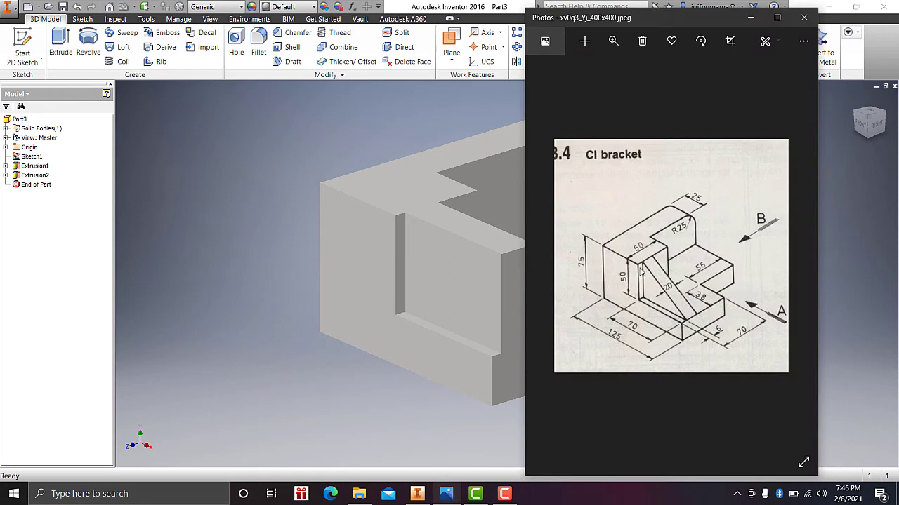
pyautogui.click(298, 450)
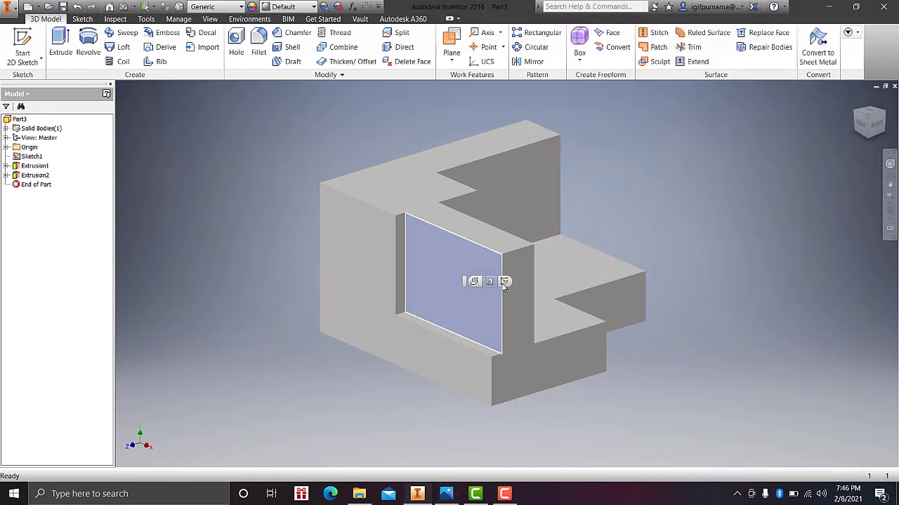
pyautogui.click(502, 284)
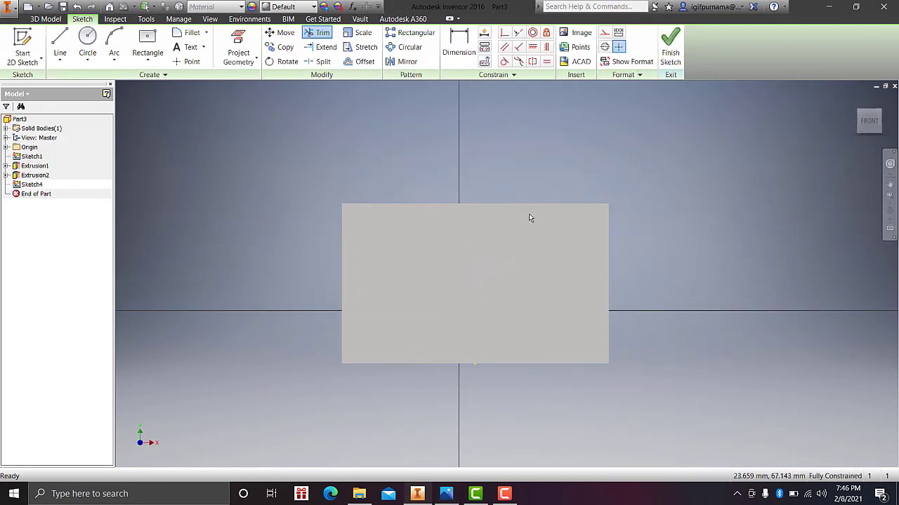
pyautogui.click(238, 53)
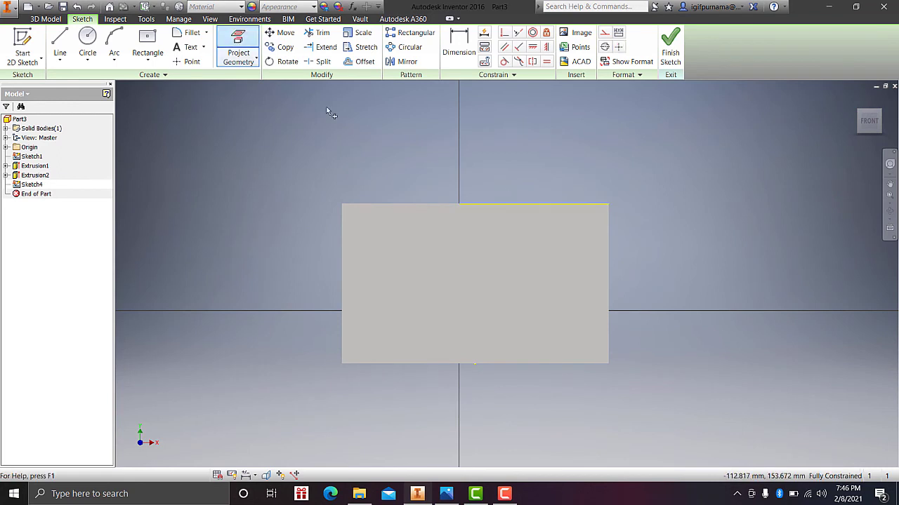
pyautogui.click(608, 234)
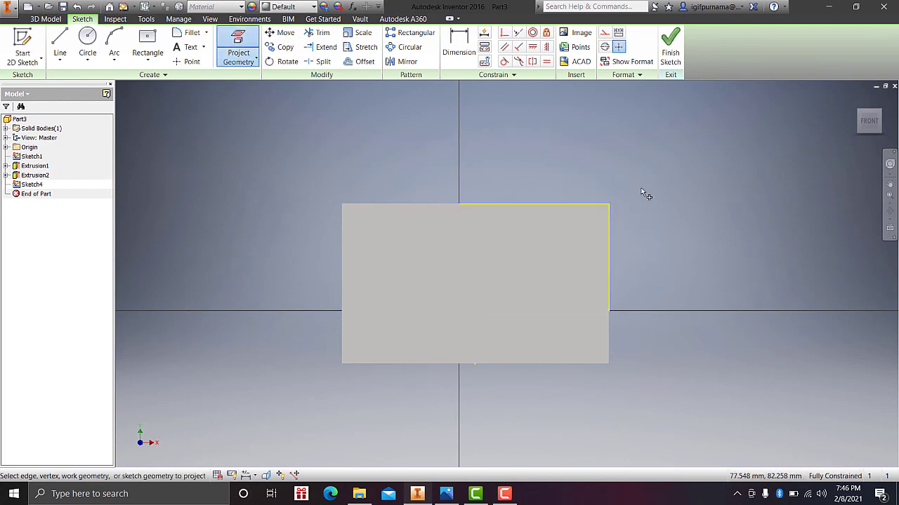
pyautogui.press('Escape')
pyautogui.click(245, 44)
# Step: Draw a diagonal line from the face's top edge to its right corner and finish the sketch
pyautogui.click(60, 43)
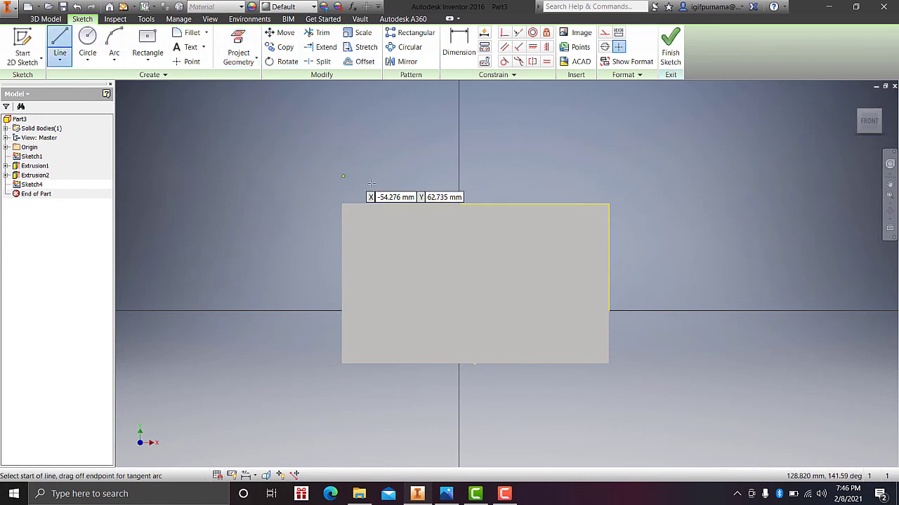
pyautogui.click(459, 203)
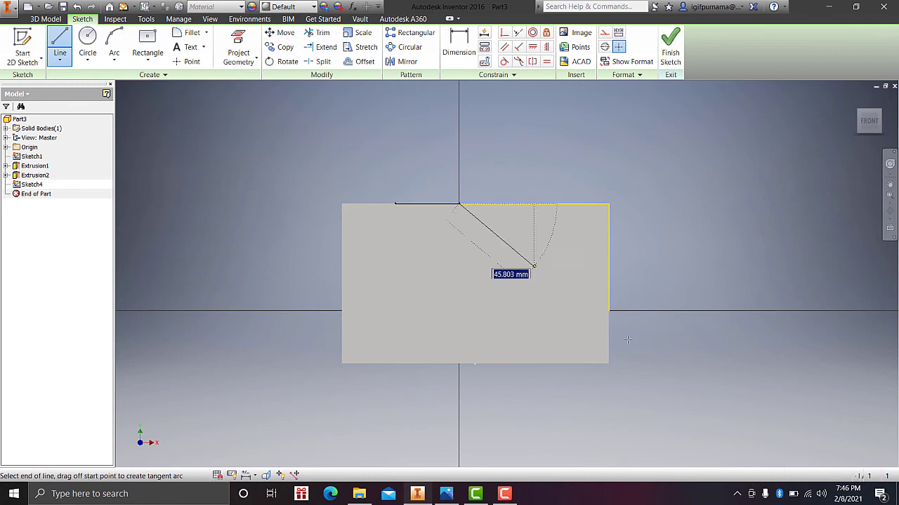
pyautogui.doubleClick(609, 309)
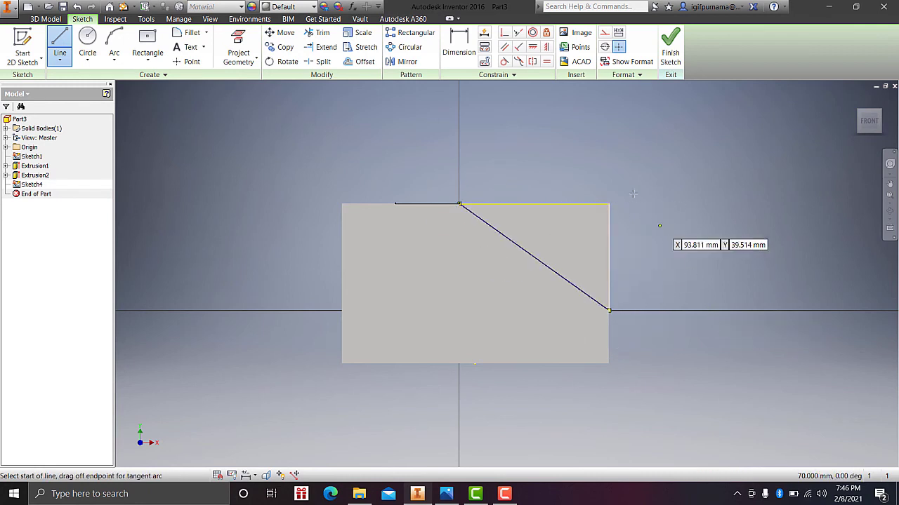
pyautogui.click(663, 60)
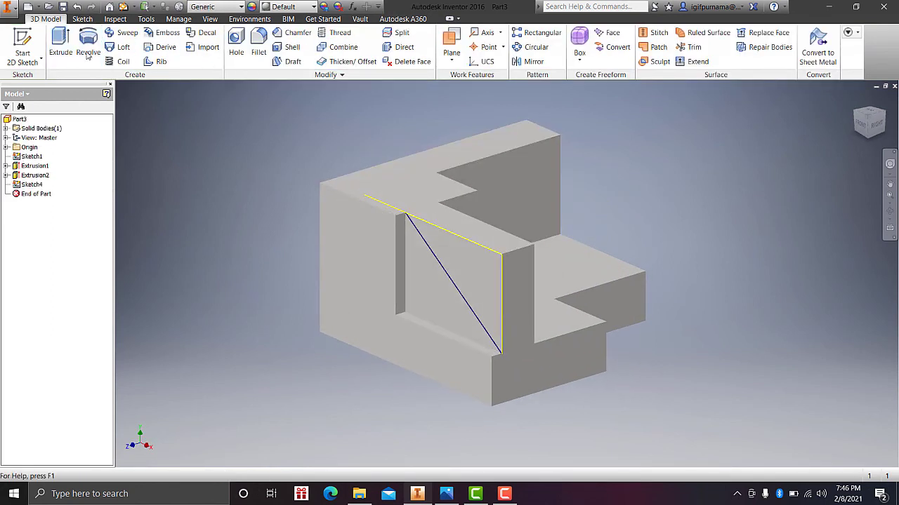
# Step: Extrude the Sketch4 triangle as a 50 mm deep cut, then return to the home view
pyautogui.click(61, 44)
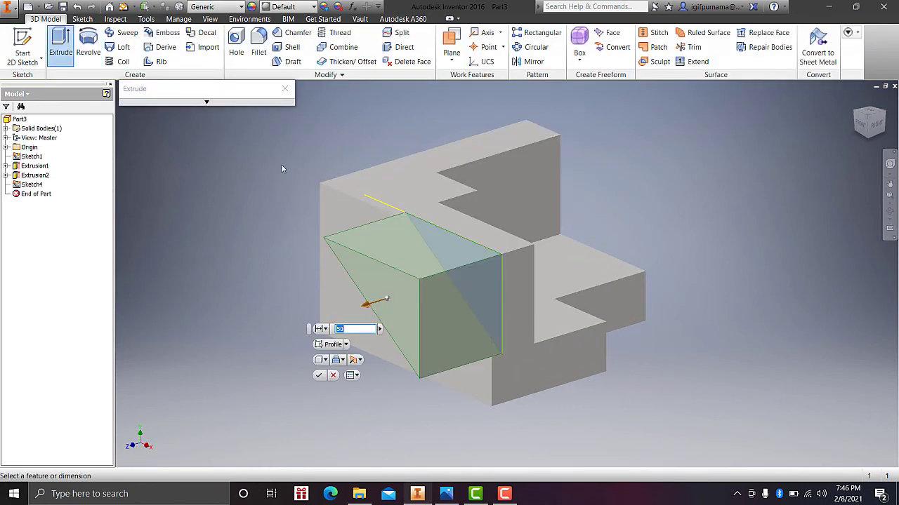
pyautogui.click(207, 102)
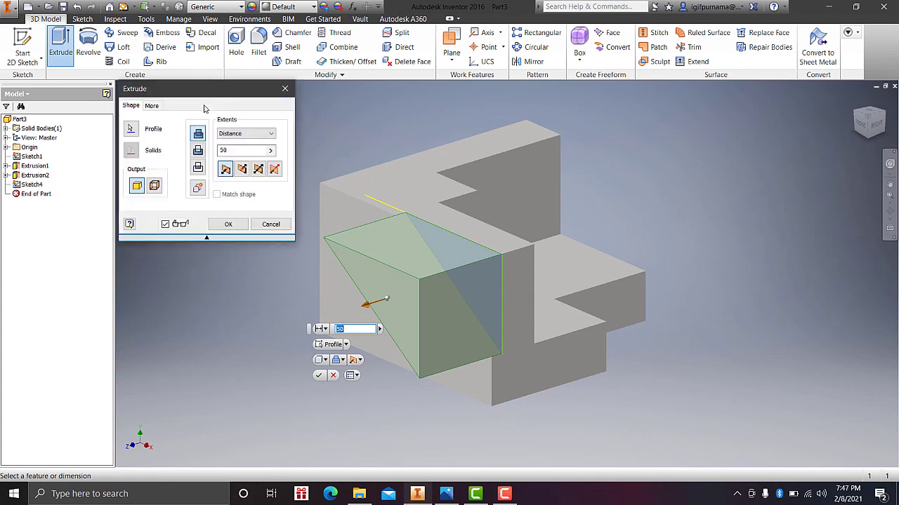
pyautogui.click(199, 152)
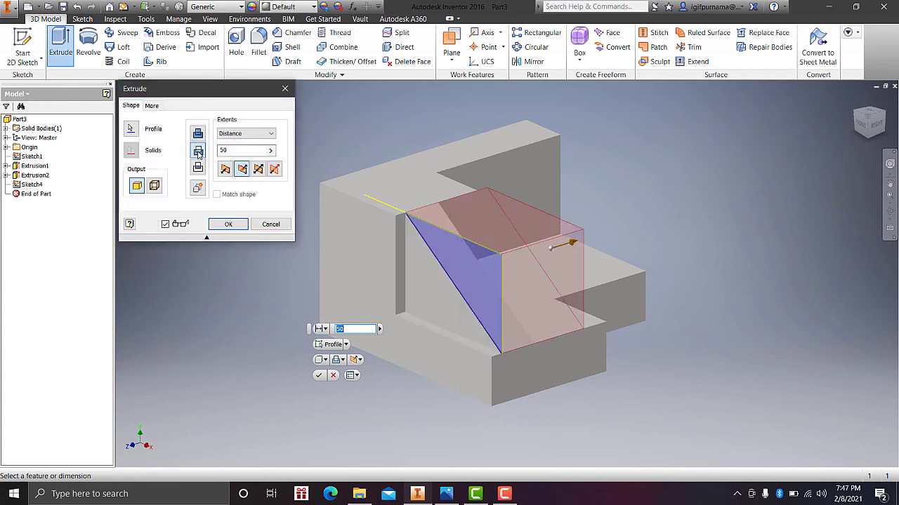
pyautogui.click(231, 224)
pyautogui.scroll(5, 515, 253)
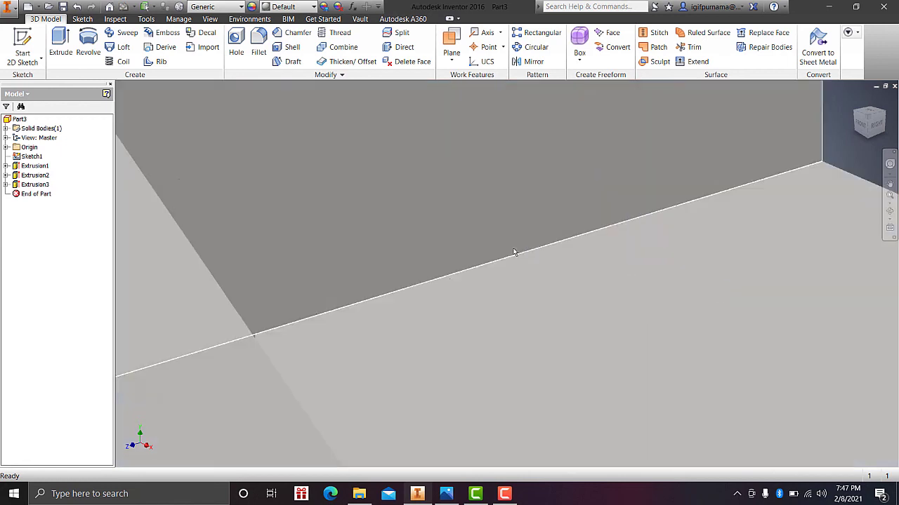
pyautogui.scroll(-3, 543, 252)
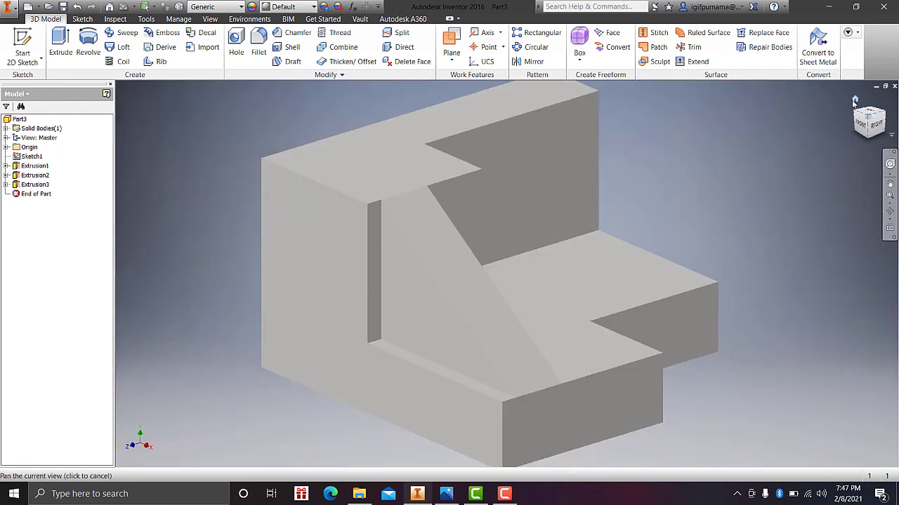
pyautogui.click(854, 102)
pyautogui.moveTo(688, 333); pyautogui.dragTo(574, 356)
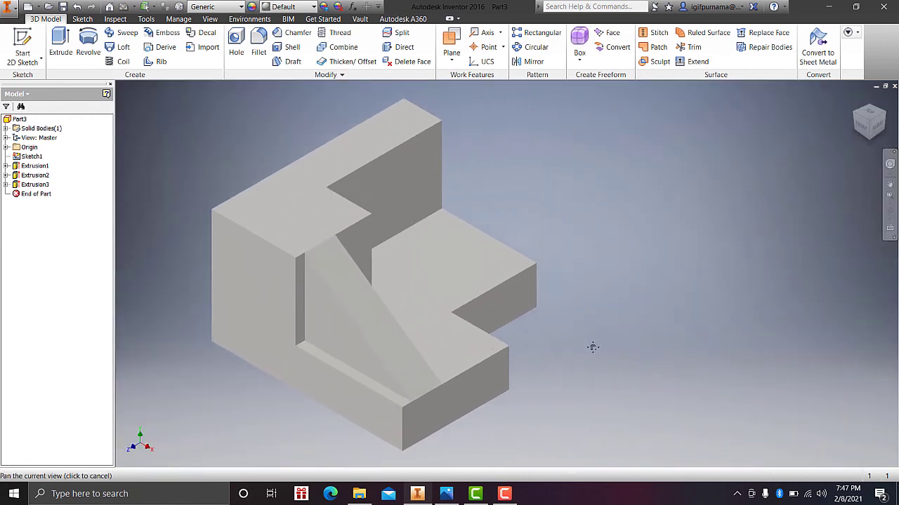
# Step: Review the CI bracket reference drawing, moving its window aside, then return to the model
pyautogui.click(446, 493)
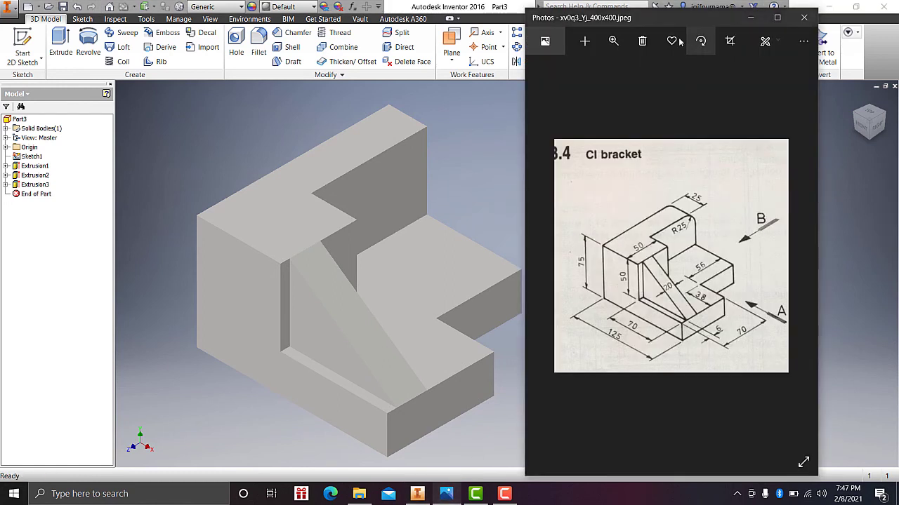
pyautogui.moveTo(667, 24); pyautogui.dragTo(711, 19)
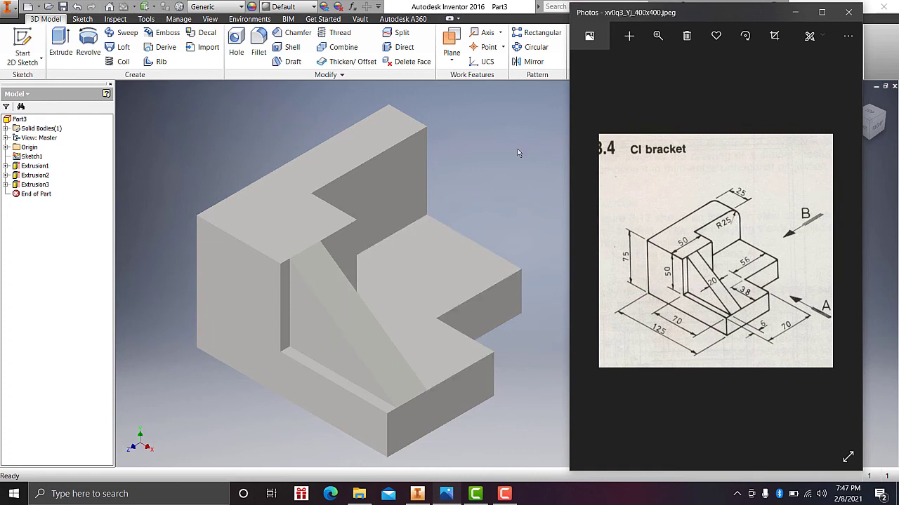
pyautogui.click(419, 239)
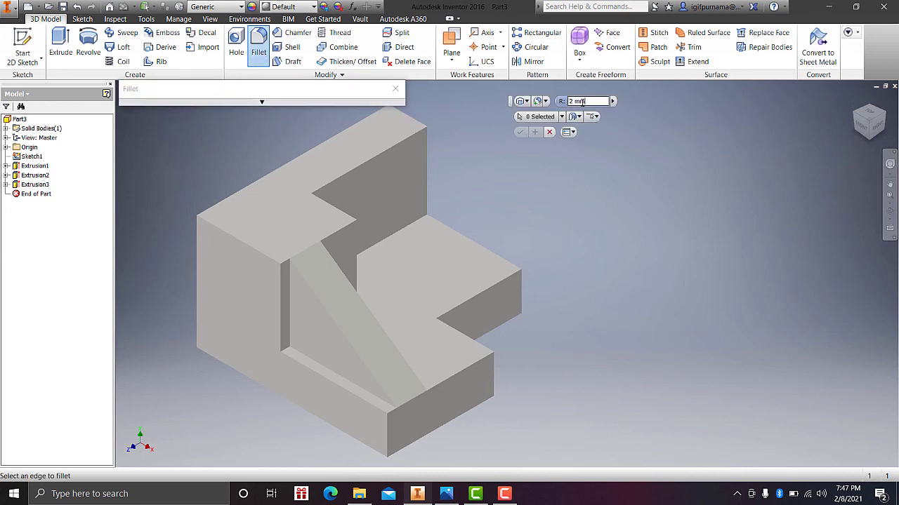
# Step: Fillet the upright's top edge at R25, orbit to inspect it, and open the Material Browser
pyautogui.click(417, 123)
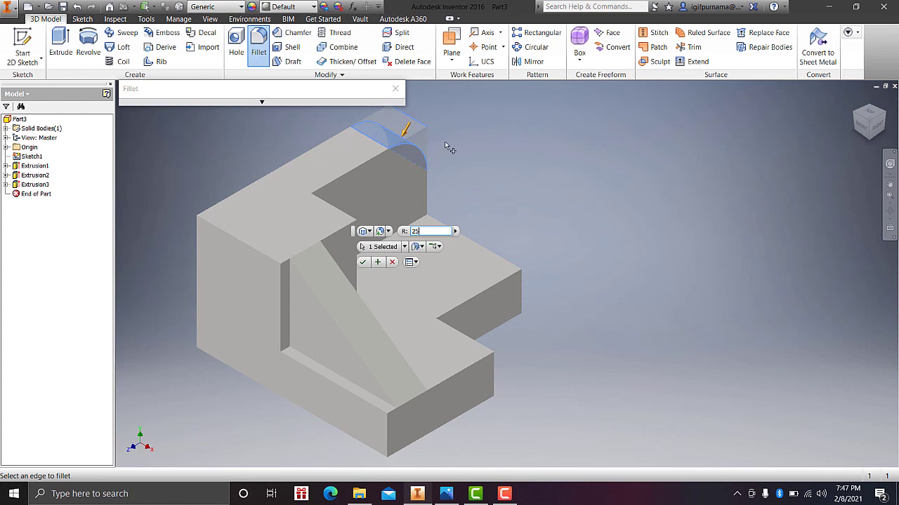
pyautogui.click(362, 263)
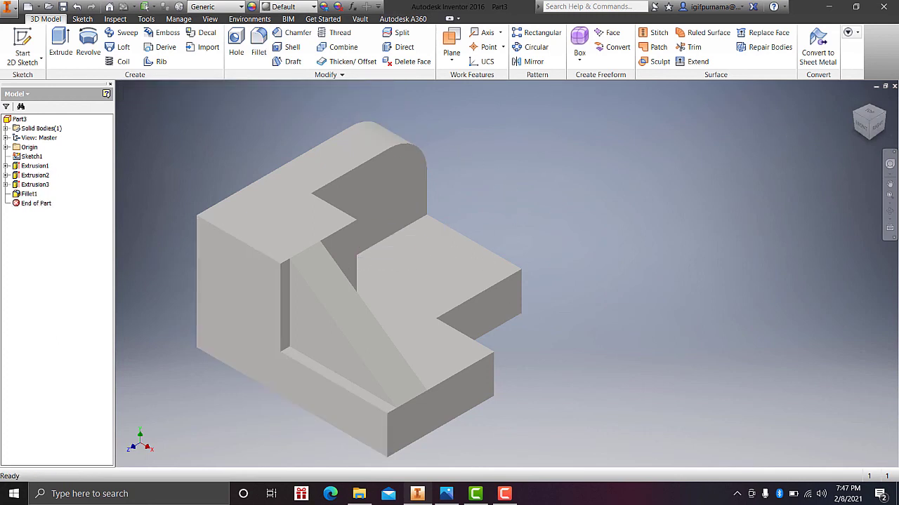
pyautogui.click(890, 211)
pyautogui.moveTo(548, 245)
pyautogui.mouseDown()
pyautogui.moveTo(476, 241)
pyautogui.moveTo(387, 274)
pyautogui.moveTo(415, 260)
pyautogui.moveTo(522, 245)
pyautogui.moveTo(375, 240)
pyautogui.moveTo(385, 194)
pyautogui.moveTo(416, 195)
pyautogui.mouseUp()
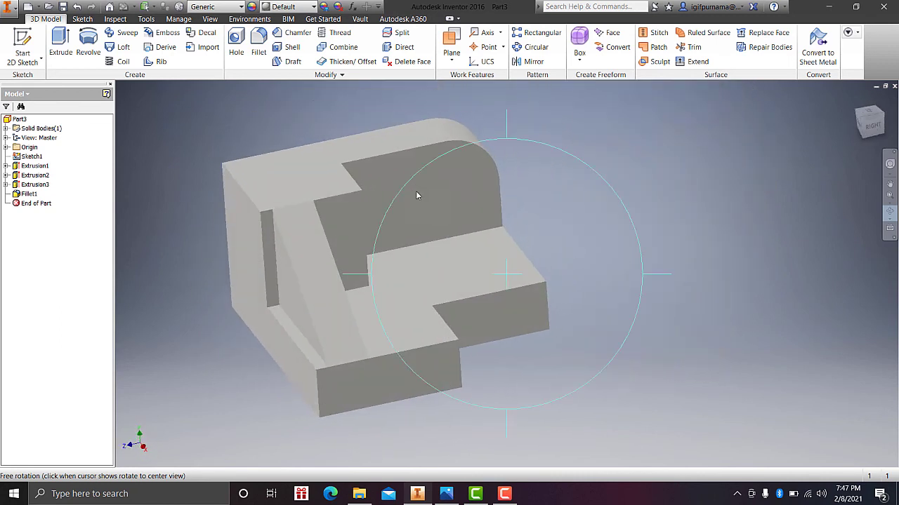
pyautogui.rightClick(416, 195)
pyautogui.click(421, 221)
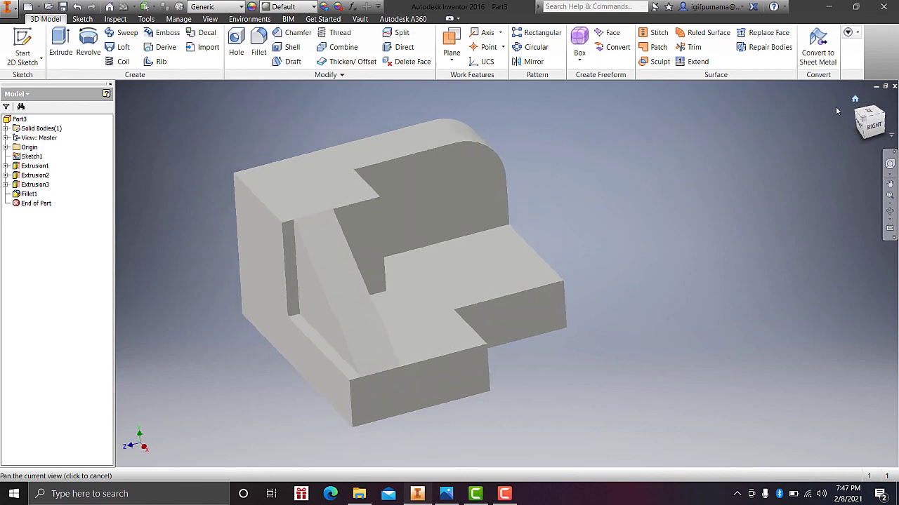
pyautogui.click(854, 98)
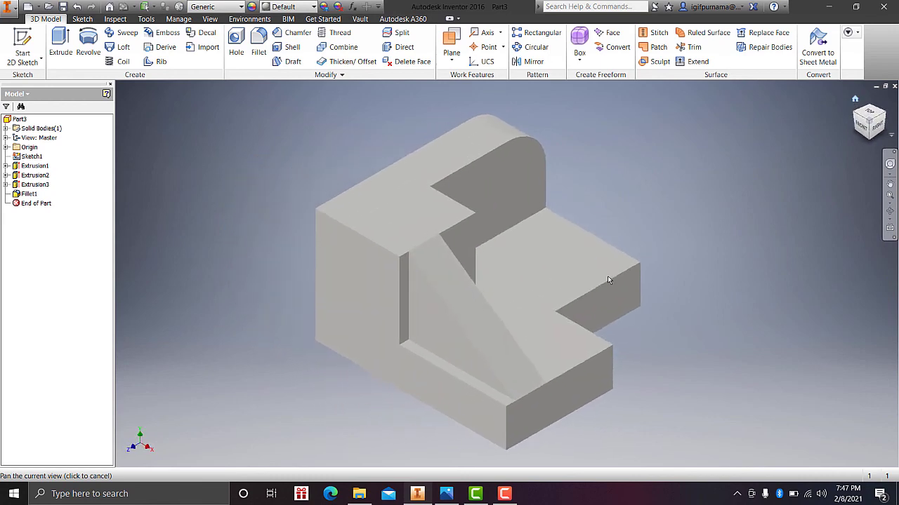
pyautogui.click(179, 6)
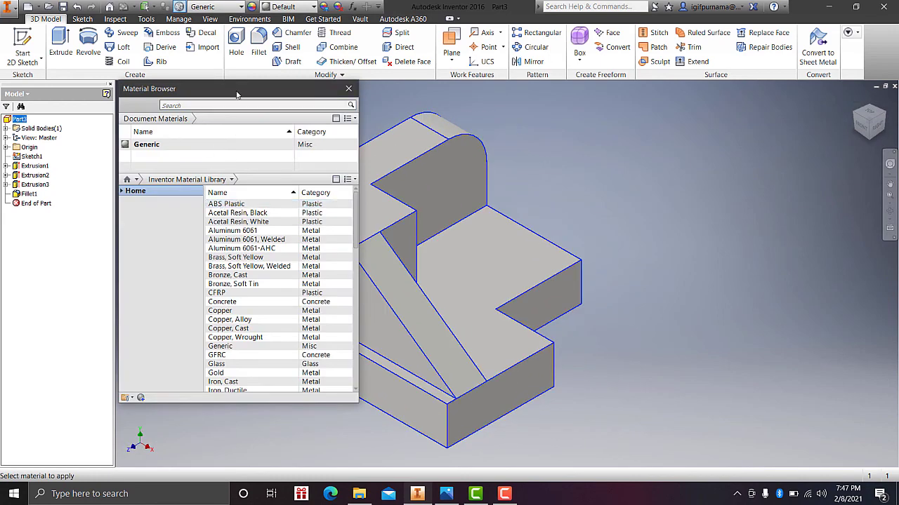
# Step: Close the Material Browser and apply an aluminum appearance to the part
pyautogui.click(348, 88)
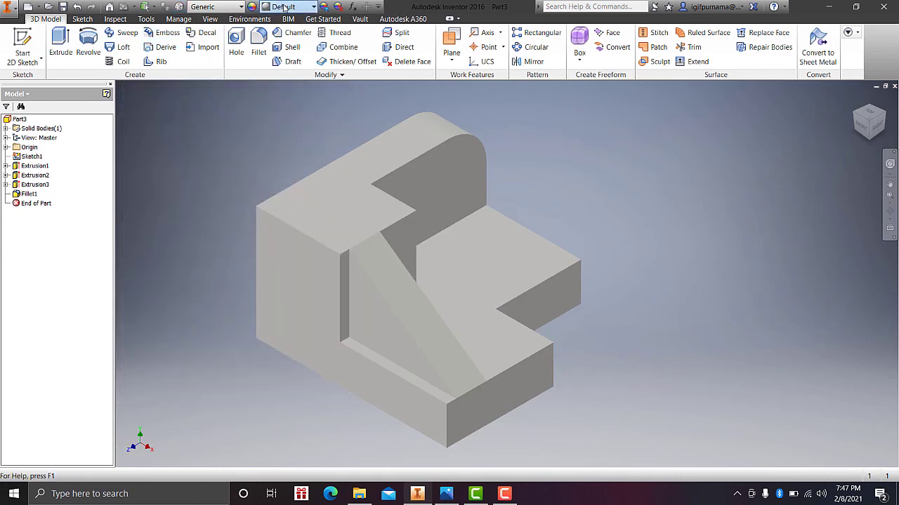
pyautogui.click(314, 7)
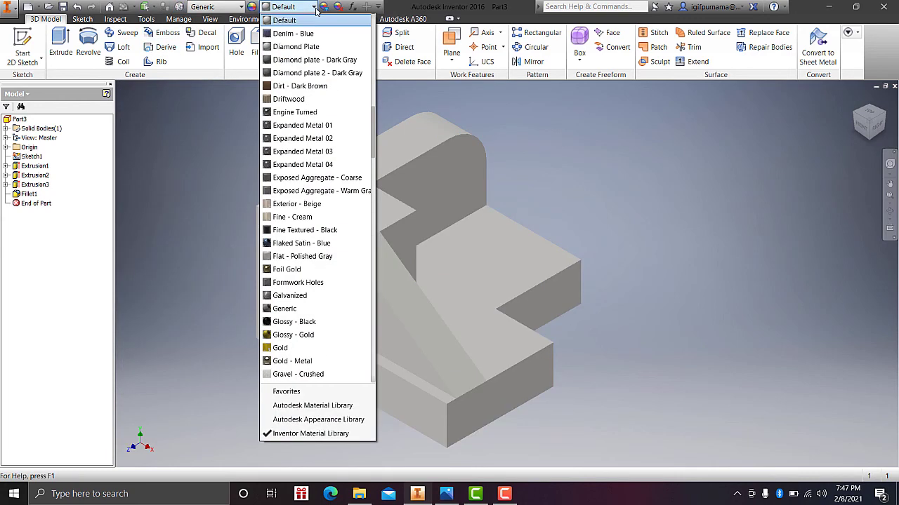
pyautogui.scroll(2, 307, 154)
pyautogui.scroll(3, 307, 154)
pyautogui.scroll(2, 306, 144)
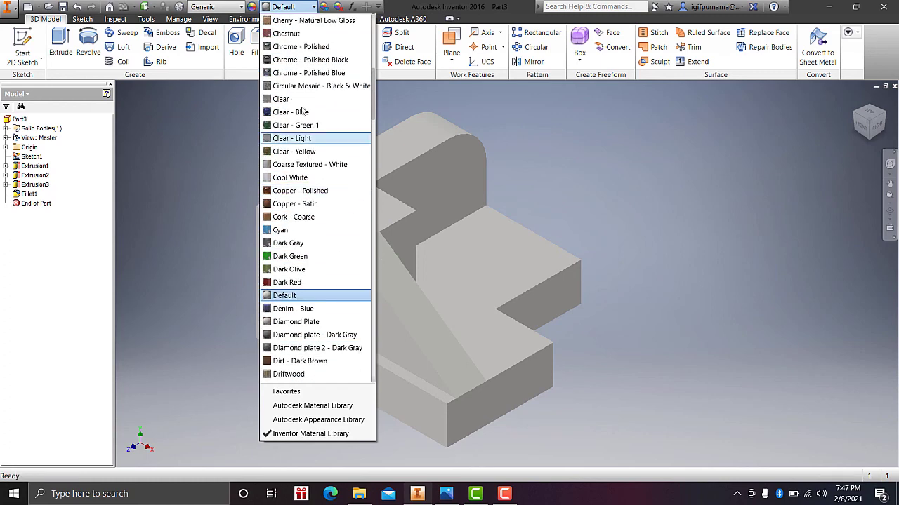
pyautogui.scroll(6, 306, 92)
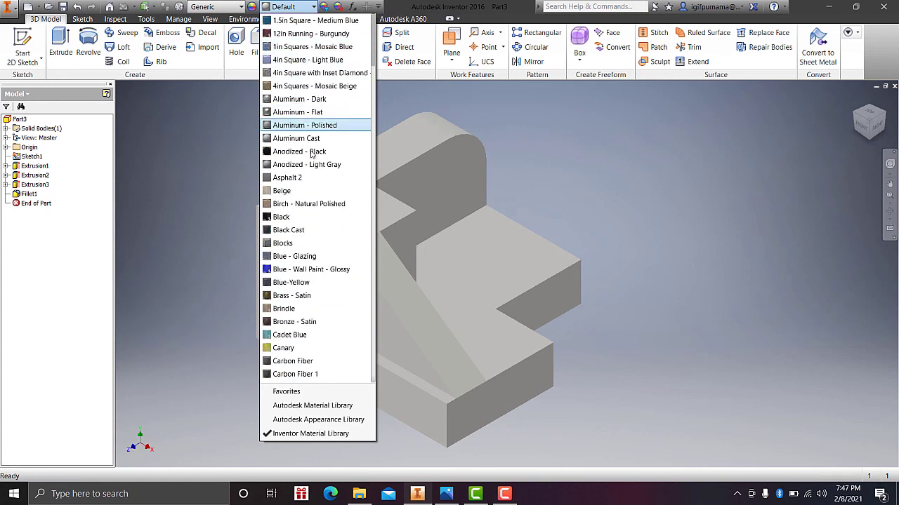
pyautogui.click(291, 94)
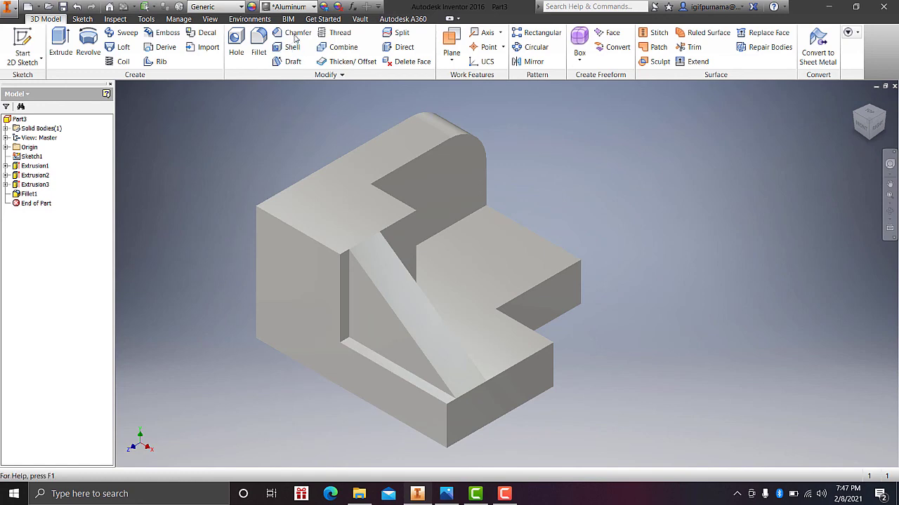
# Step: Switch the part's appearance to chrome
pyautogui.click(295, 7)
pyautogui.click(293, 36)
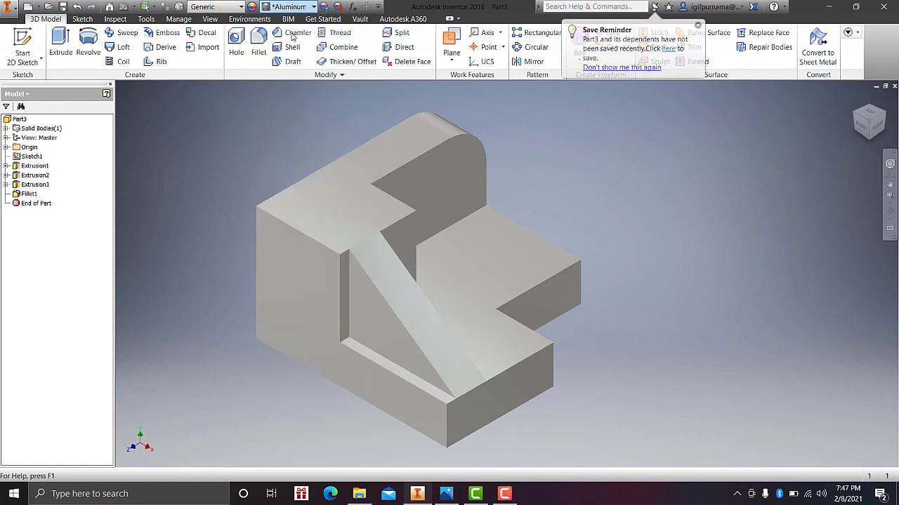
pyautogui.click(291, 7)
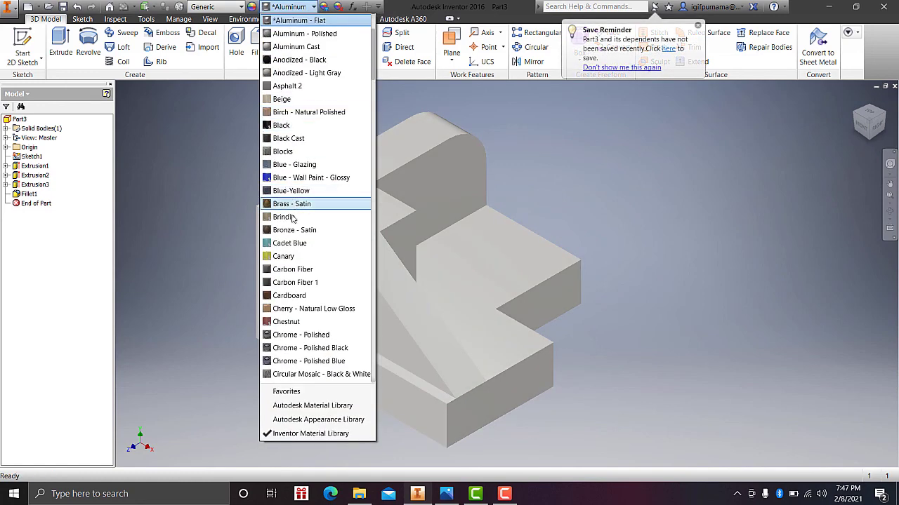
pyautogui.scroll(3, 294, 263)
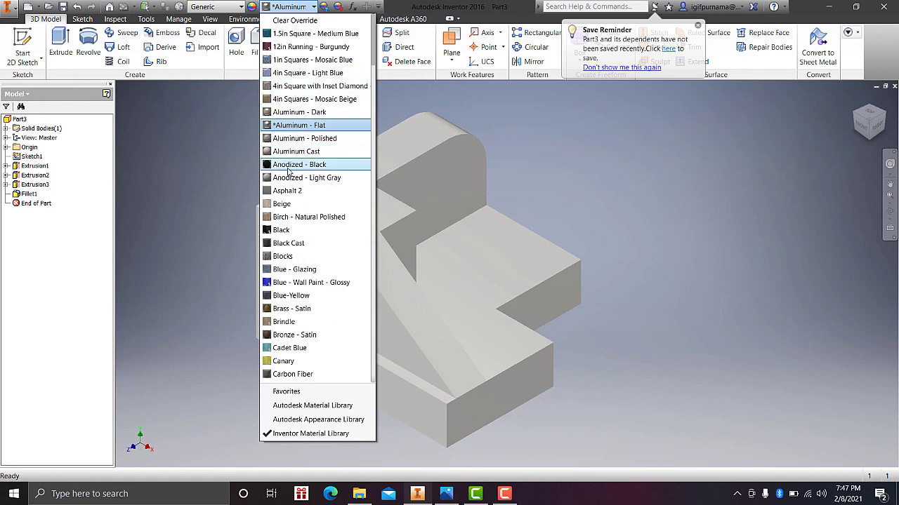
pyautogui.scroll(-4, 288, 172)
pyautogui.scroll(-4, 288, 176)
pyautogui.scroll(1, 289, 189)
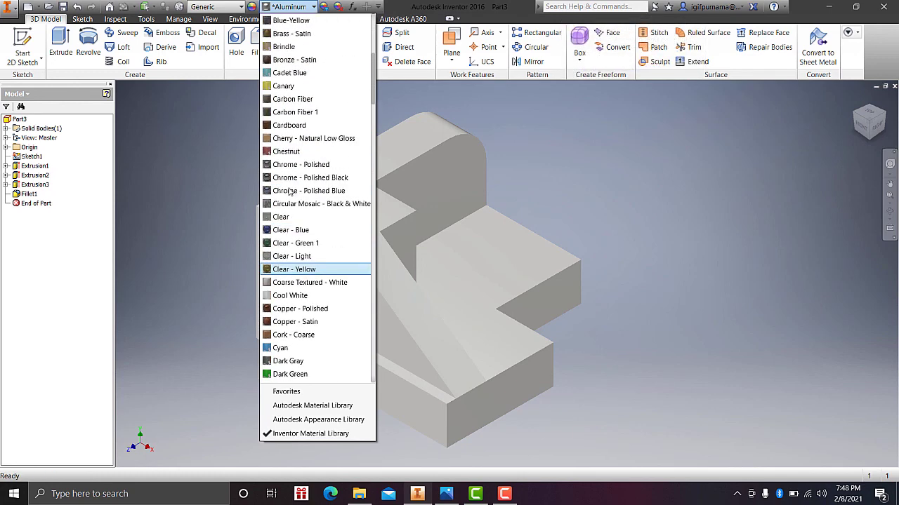
pyautogui.click(300, 164)
pyautogui.moveTo(559, 159); pyautogui.dragTo(473, 156, button='middle')
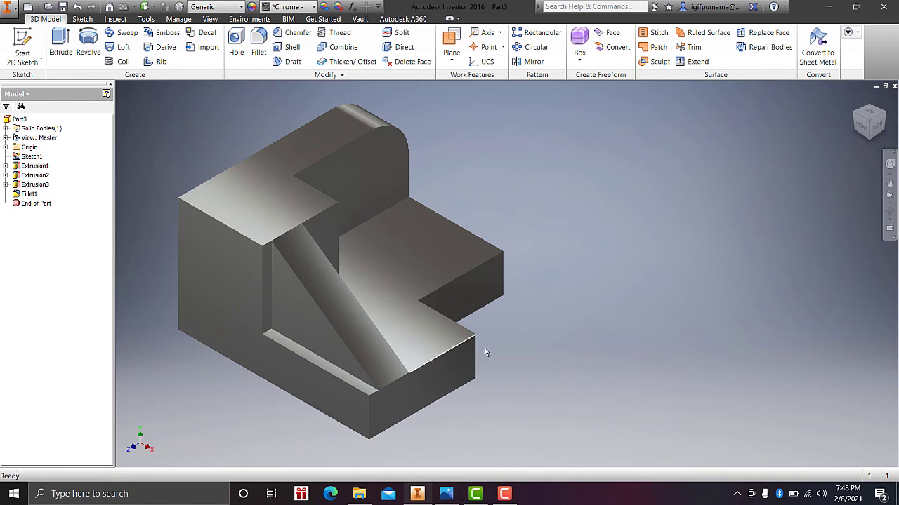
# Step: Restore the CI bracket reference drawing from the taskbar and move it beside the chrome model
pyautogui.click(447, 493)
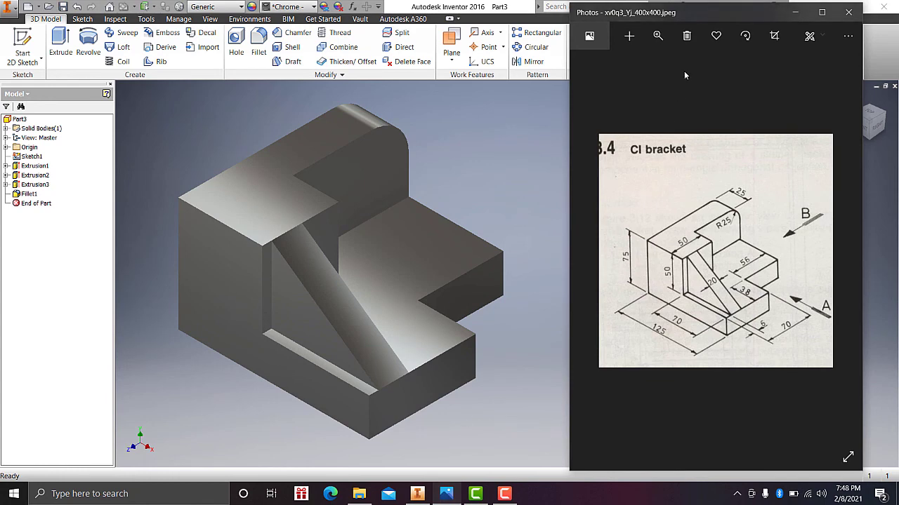
pyautogui.moveTo(693, 17); pyautogui.dragTo(654, 26)
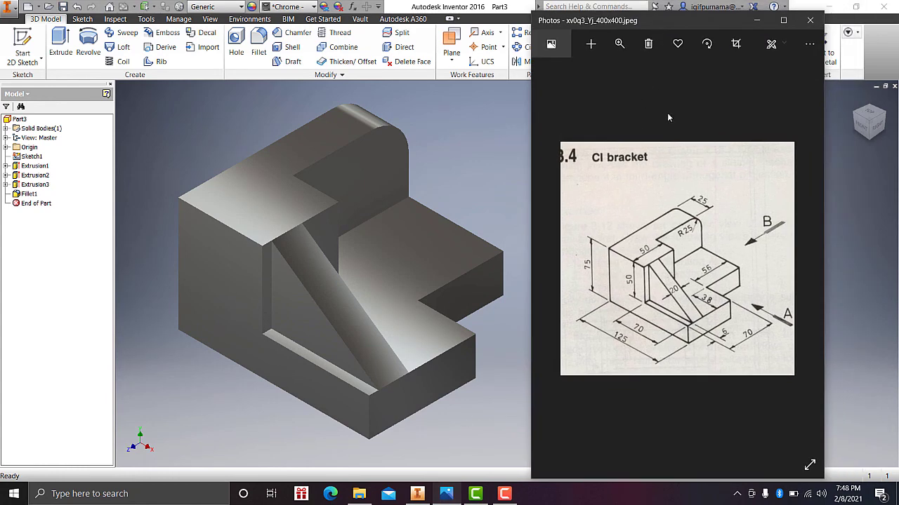